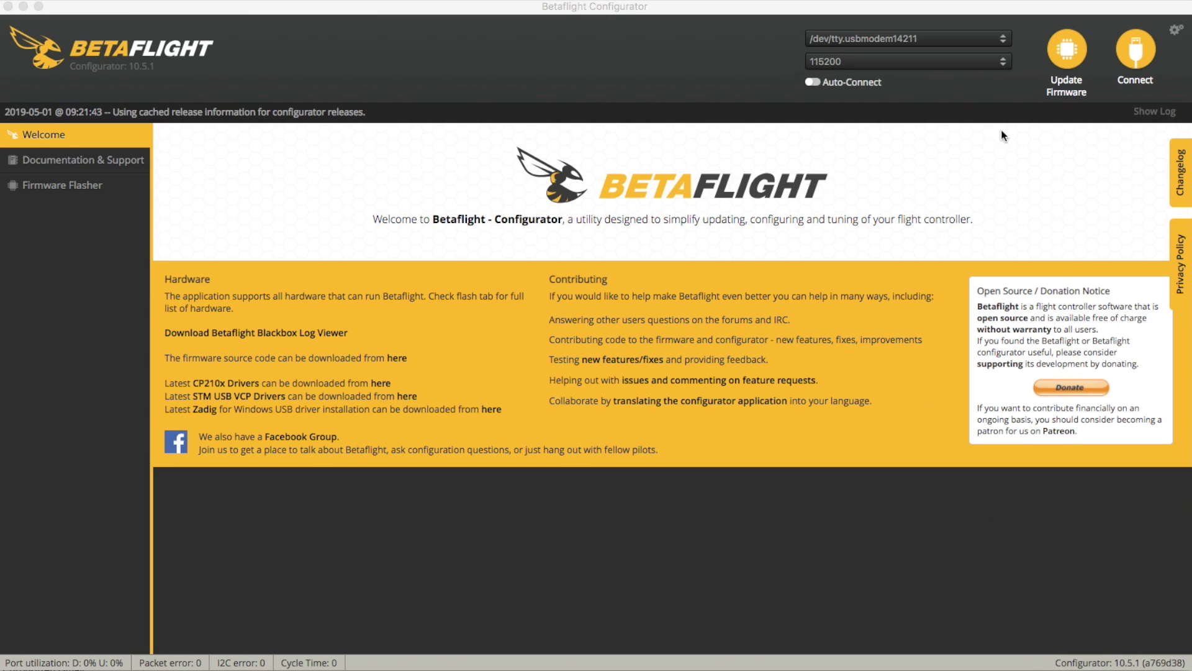
# Connect to the flight controller on /dev/tty.usbmodem14211 and look through its Ports, Configuration and Modes pages
pyautogui.click(1133, 51)
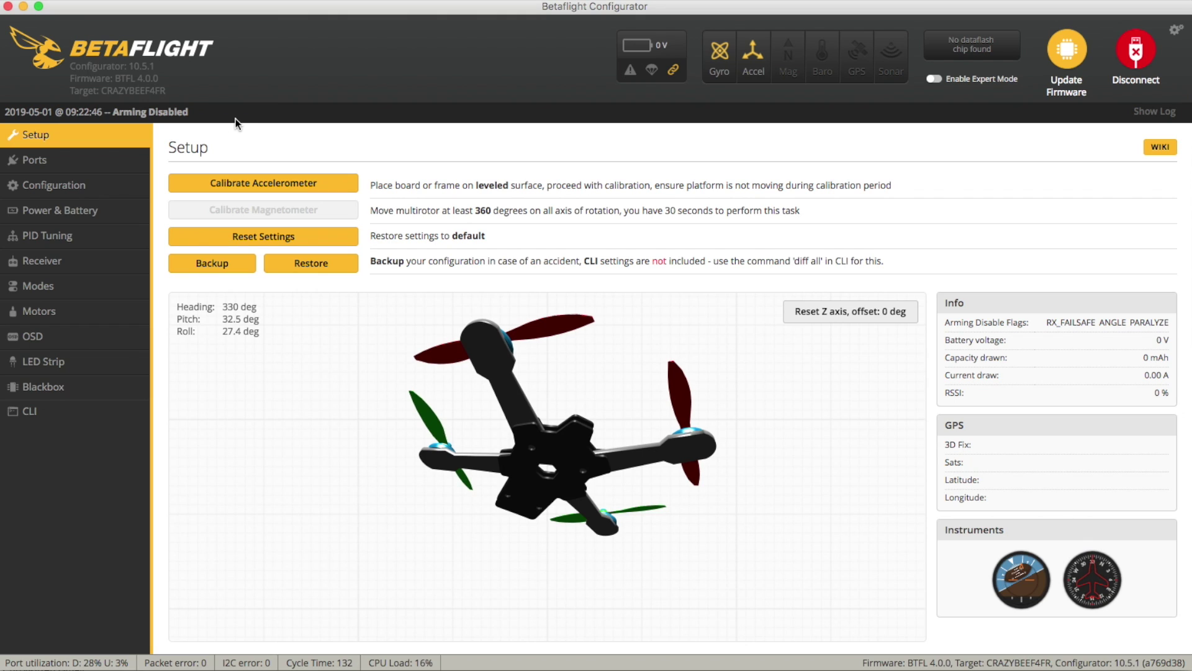
pyautogui.click(88, 161)
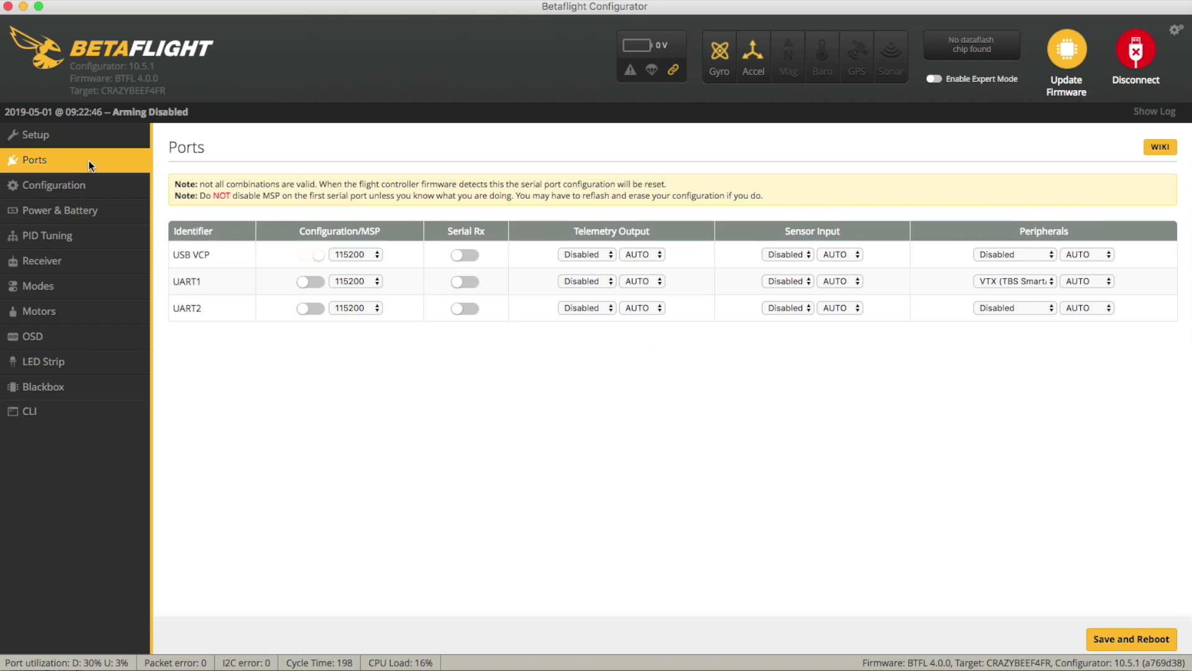
pyautogui.click(87, 186)
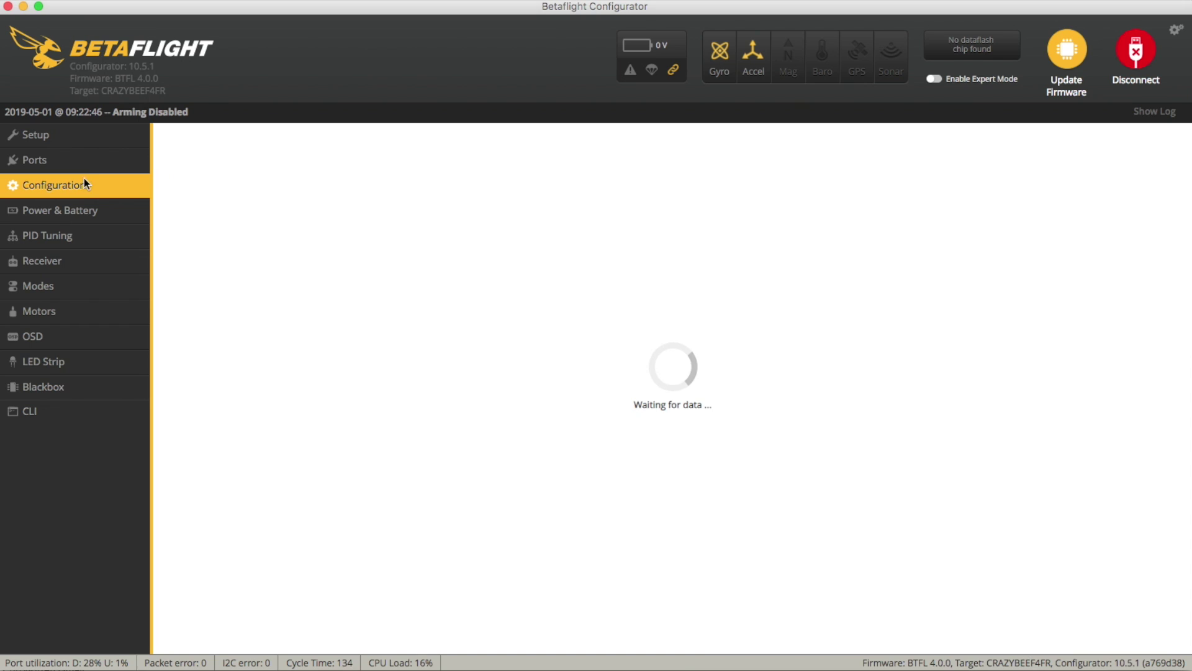
pyautogui.click(92, 285)
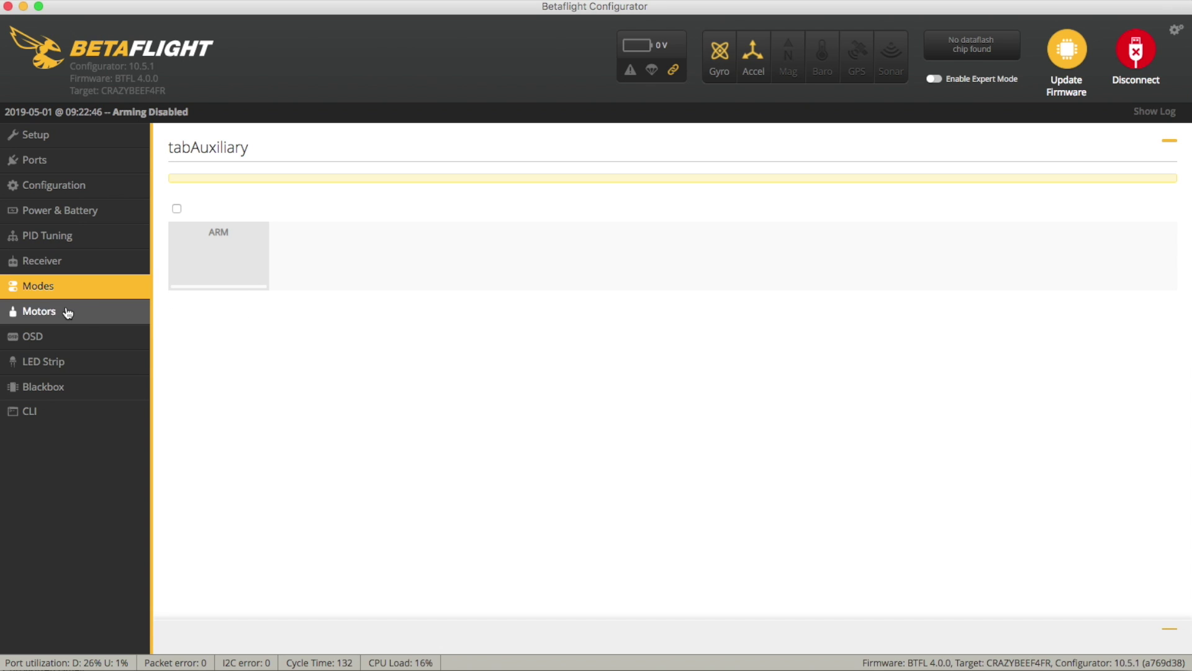
# Try to leave the Modes page for PID Tuning and Receiver, and reconnect the flight controller to open Power & Battery
pyautogui.click(64, 234)
pyautogui.click(65, 260)
pyautogui.click(1138, 62)
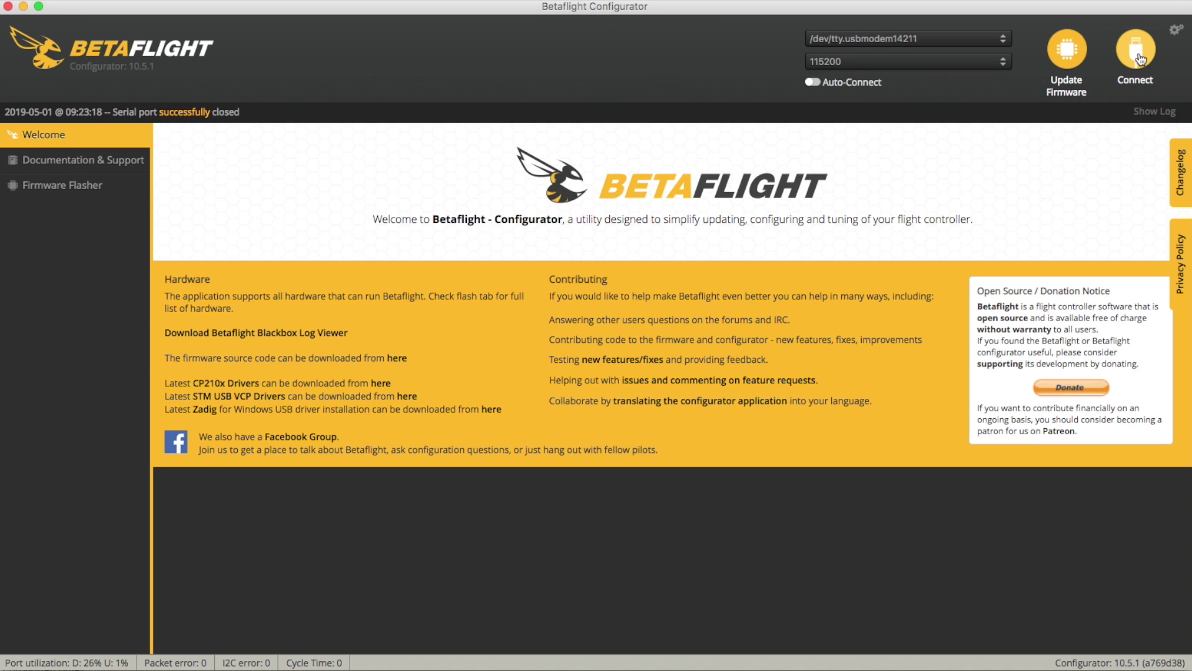
pyautogui.click(1138, 62)
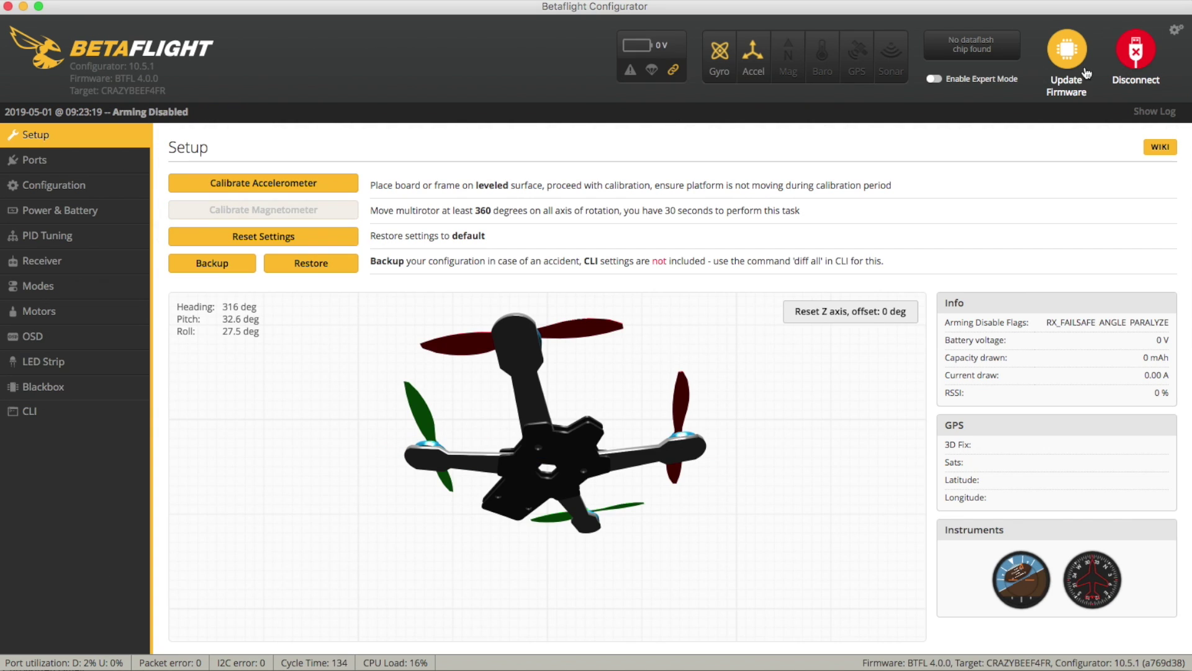
pyautogui.click(43, 212)
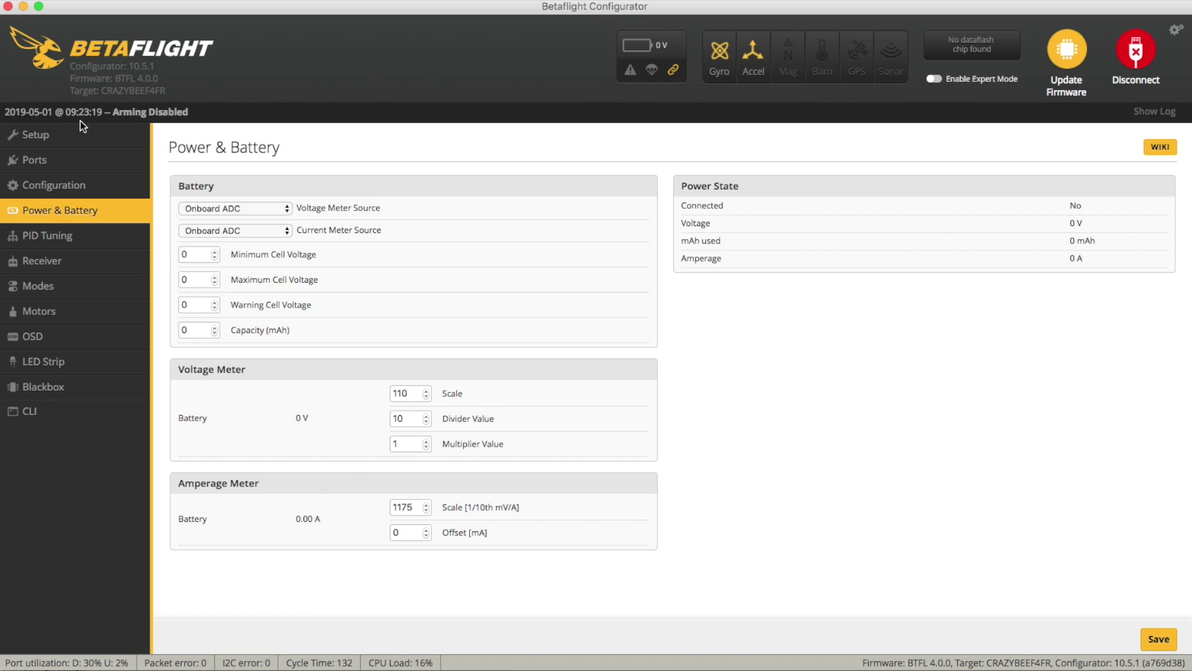
# Switch to the browser and read the opening report of GitHub issue #1362 about the Modes tab hanging the configurator
pyautogui.press('super+Tab')
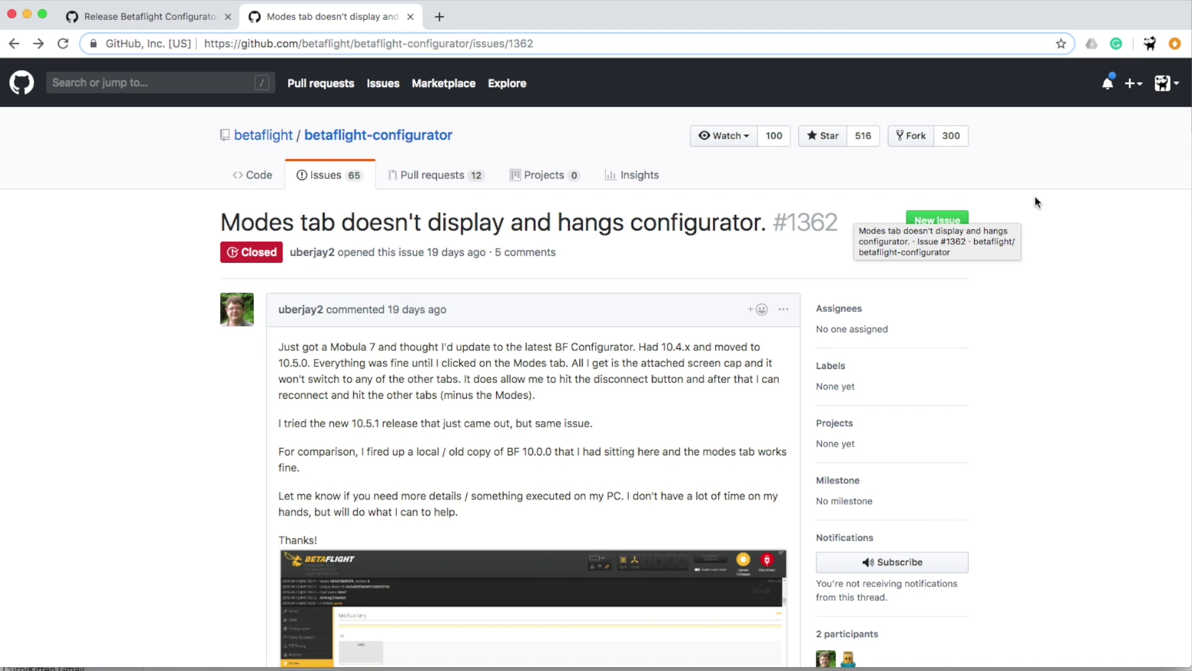
pyautogui.scroll(-4, 1034, 202)
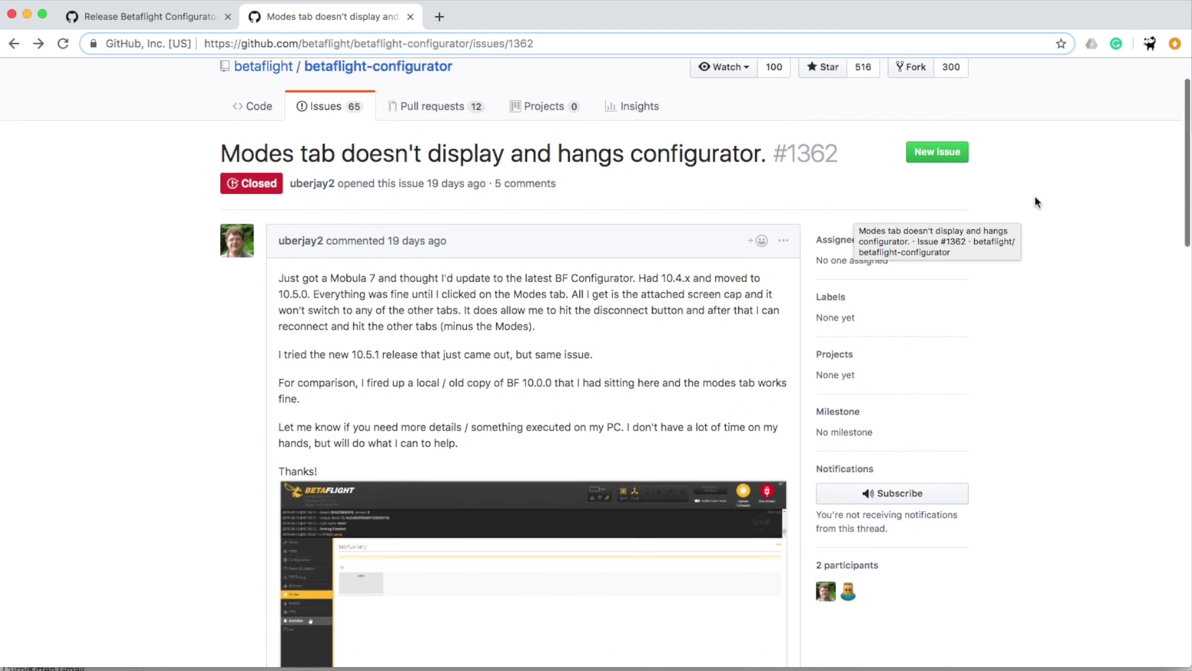
pyautogui.scroll(-2, 1034, 202)
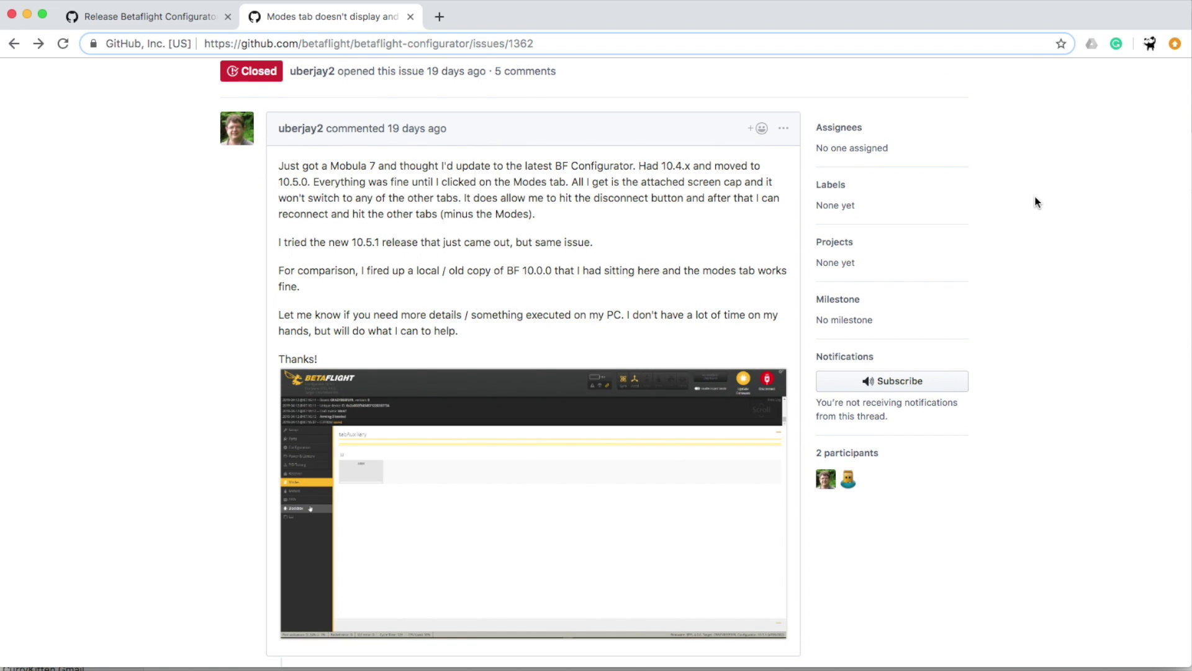
pyautogui.scroll(-1, 1035, 201)
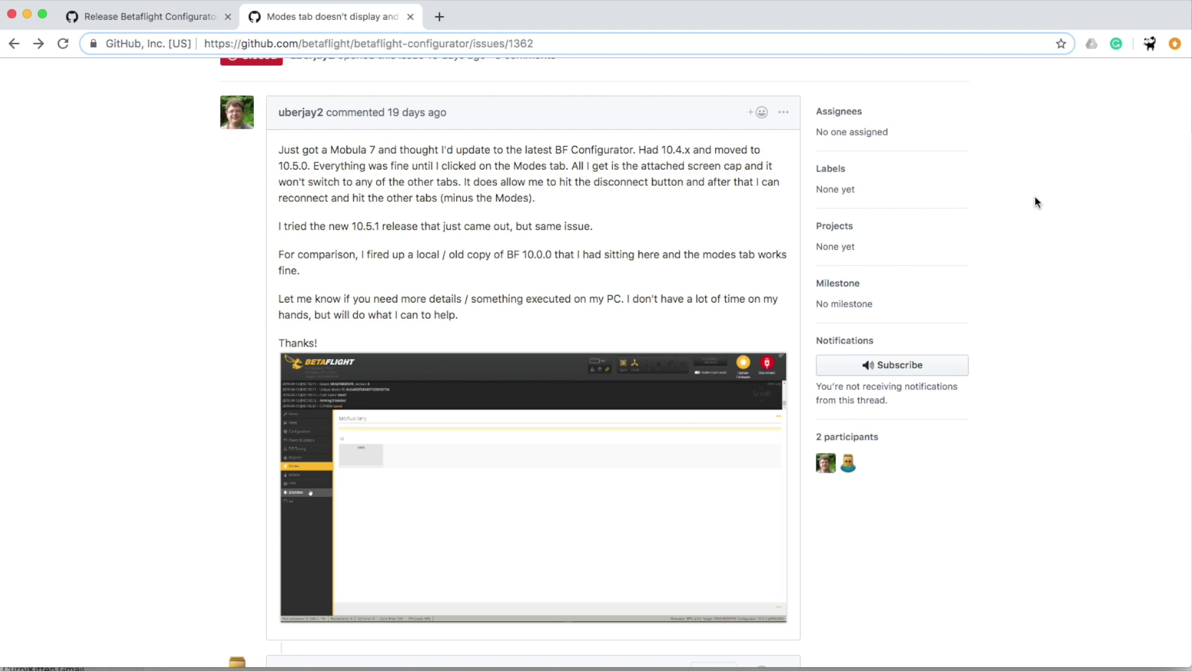
pyautogui.scroll(-4, 1035, 202)
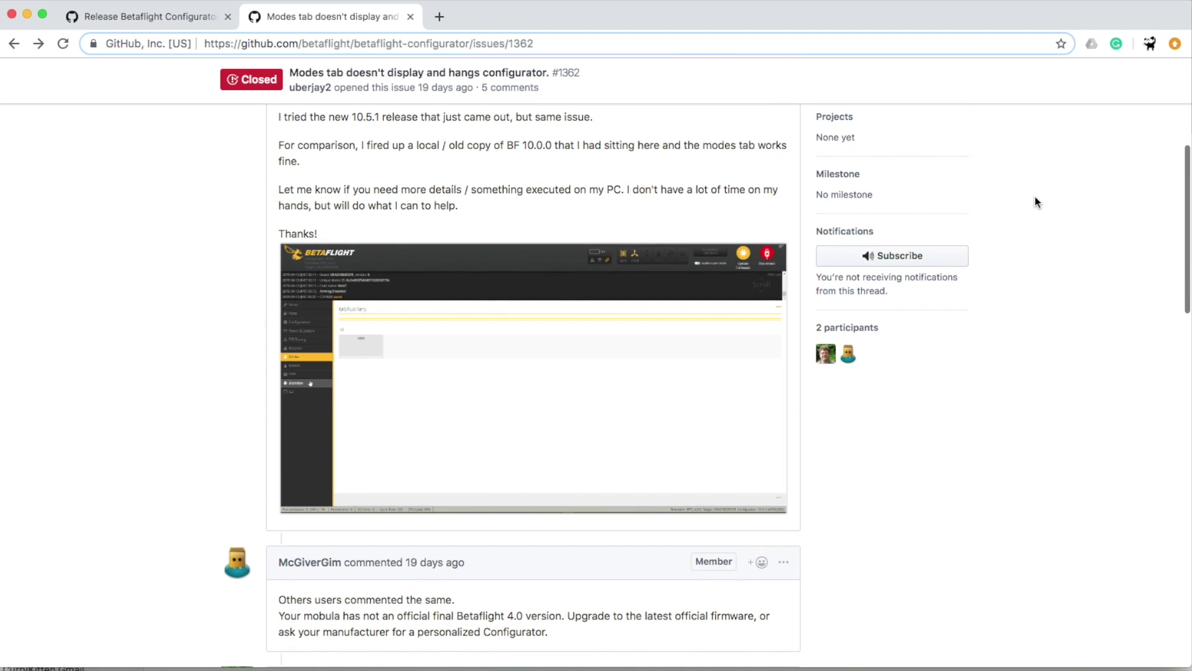
pyautogui.scroll(10, 1035, 202)
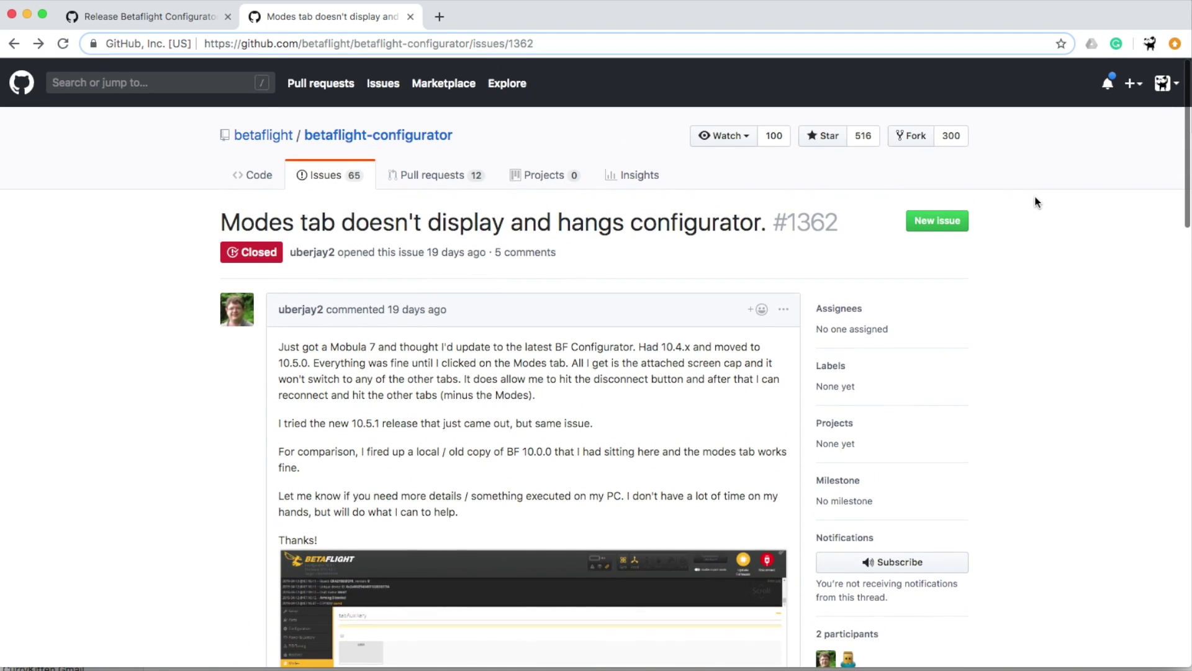
pyautogui.scroll(-1, 1034, 202)
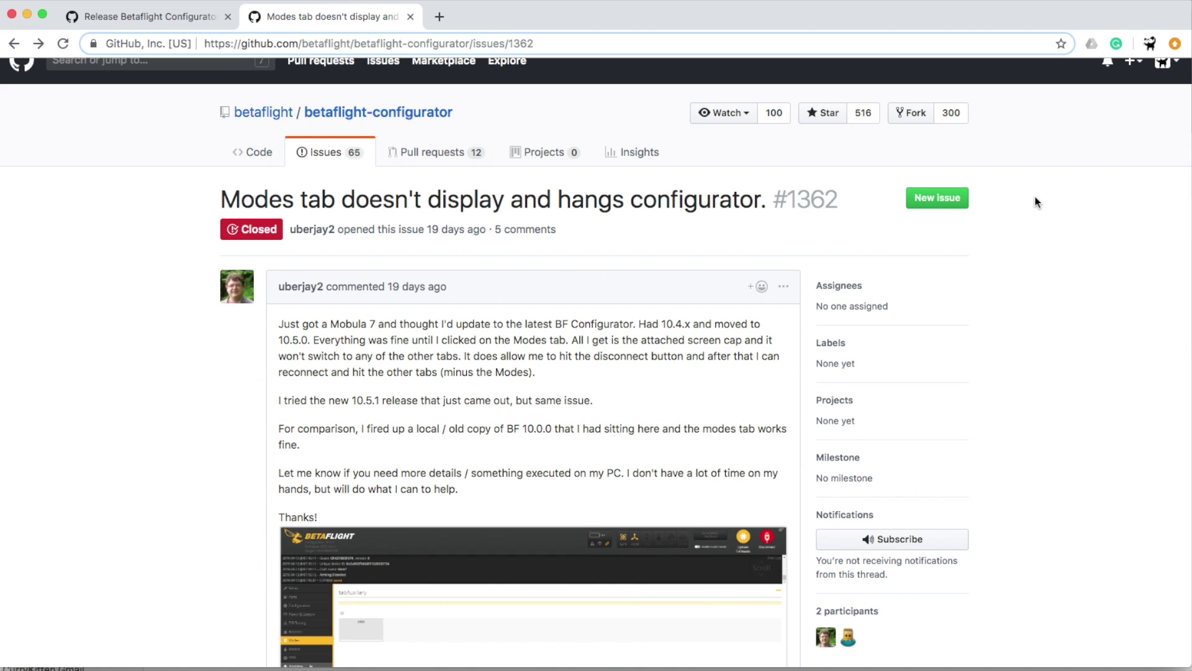
# Read the replies to issue #1362 down to the linked related issues
pyautogui.scroll(-12, 1035, 202)
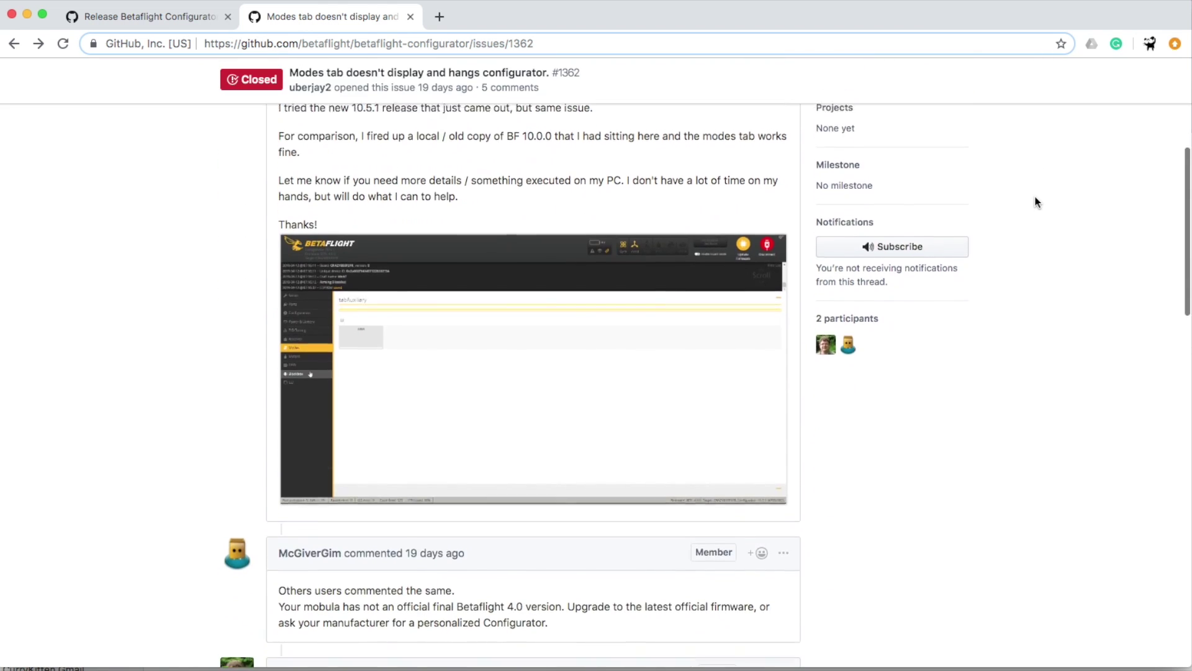
pyautogui.scroll(-6, 891, 311)
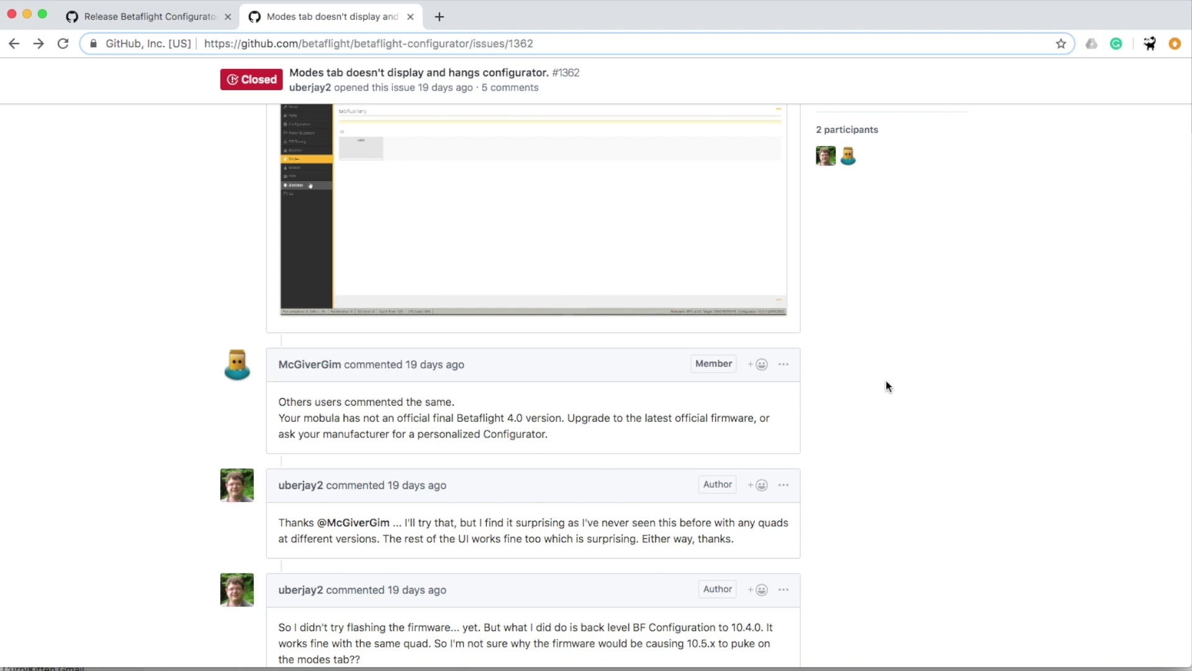
pyautogui.scroll(10, 888, 386)
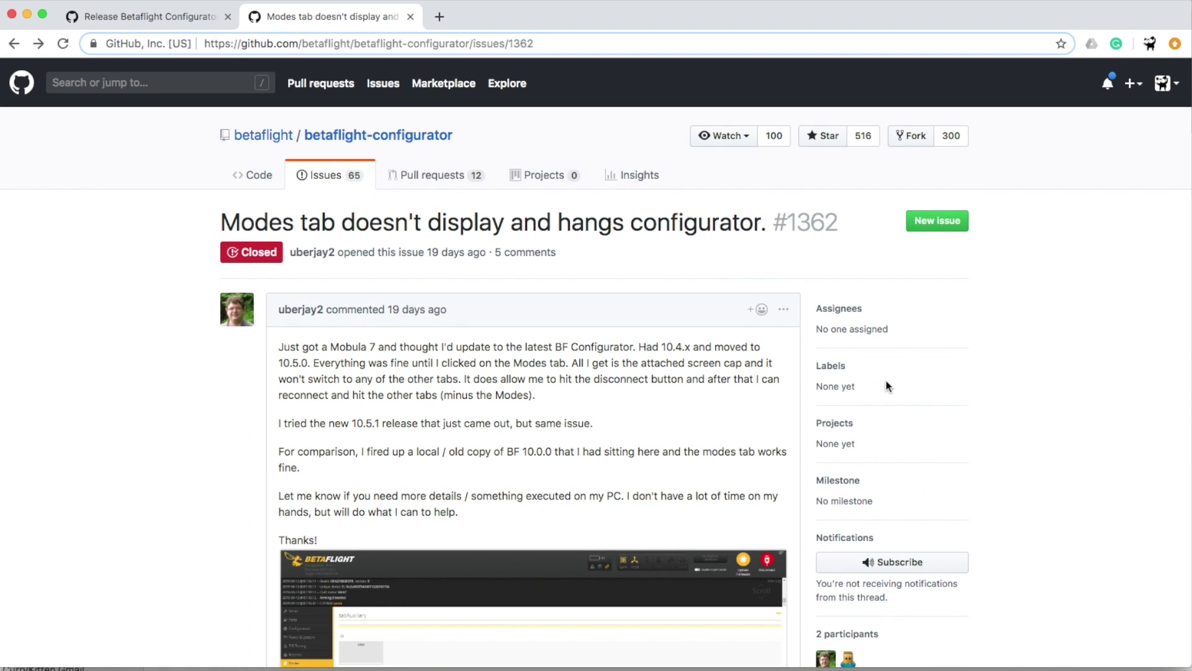
pyautogui.scroll(-15, 888, 386)
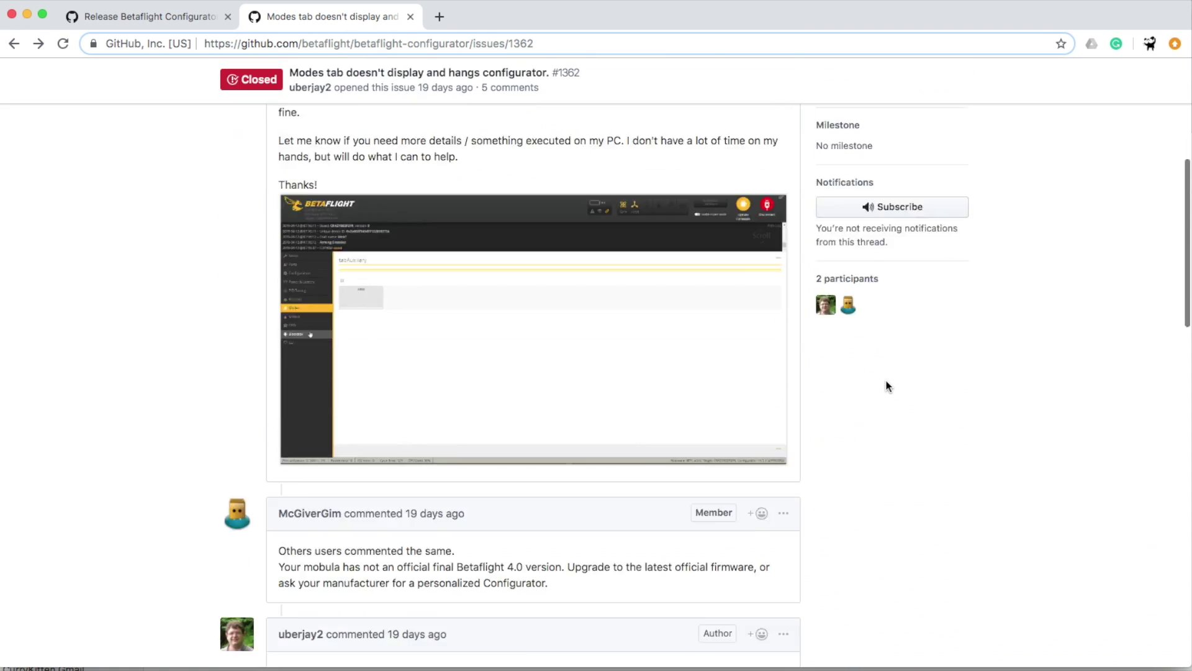
pyautogui.scroll(-6, 889, 386)
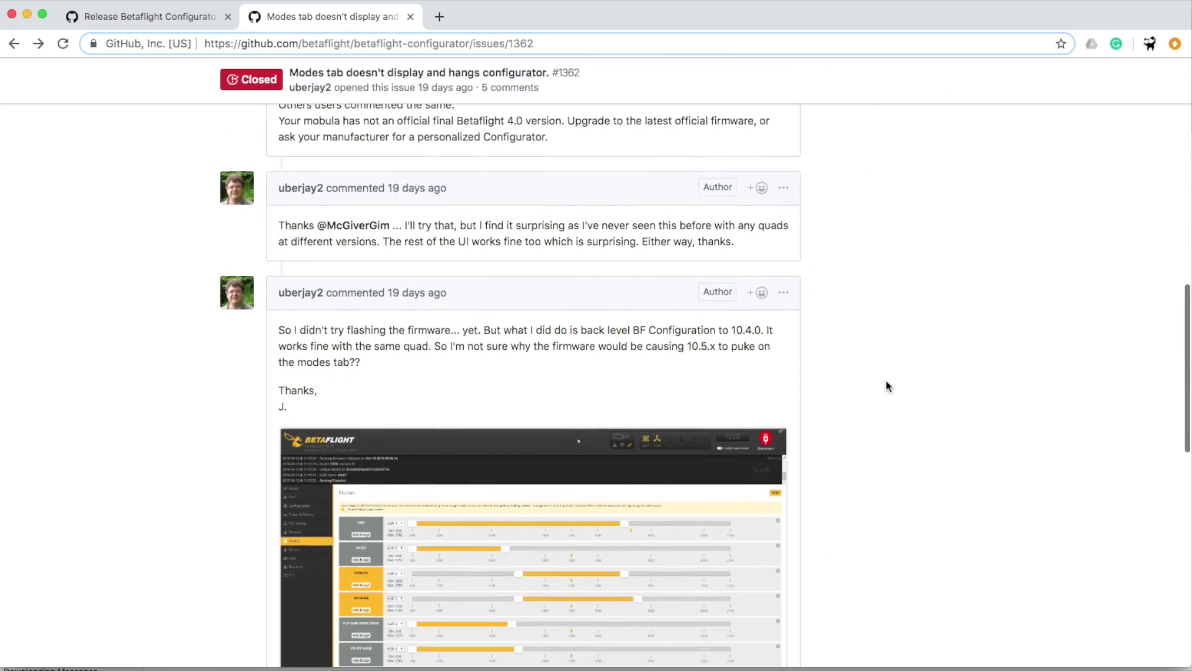
pyautogui.scroll(-5, 889, 386)
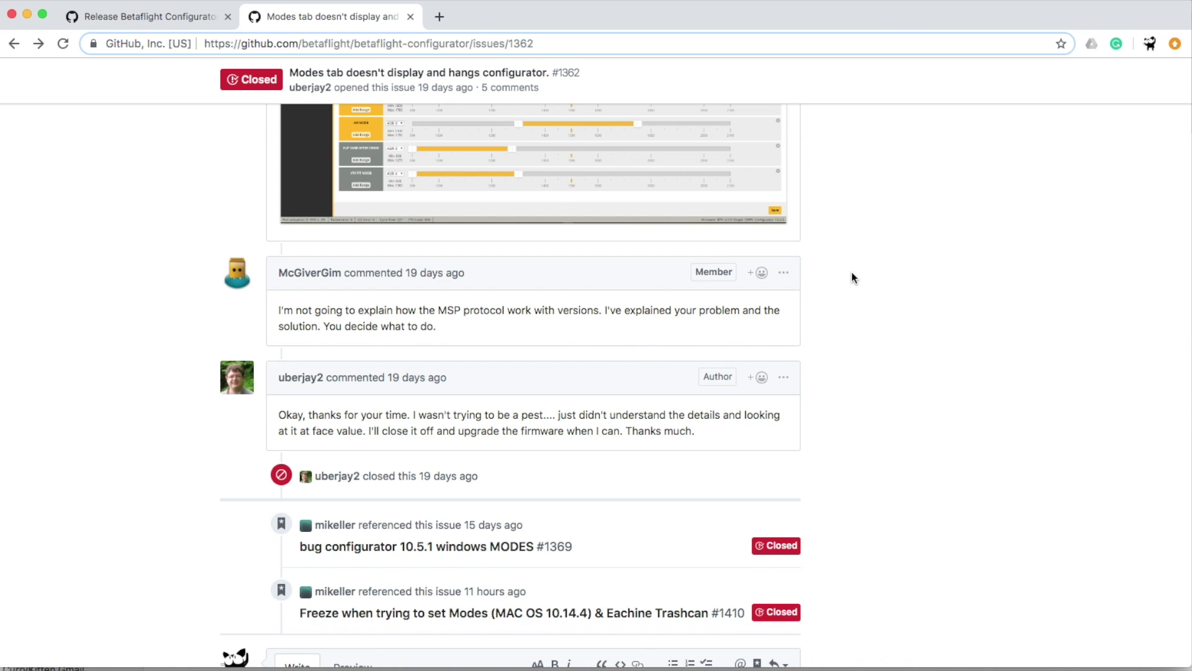
pyautogui.scroll(20, 852, 272)
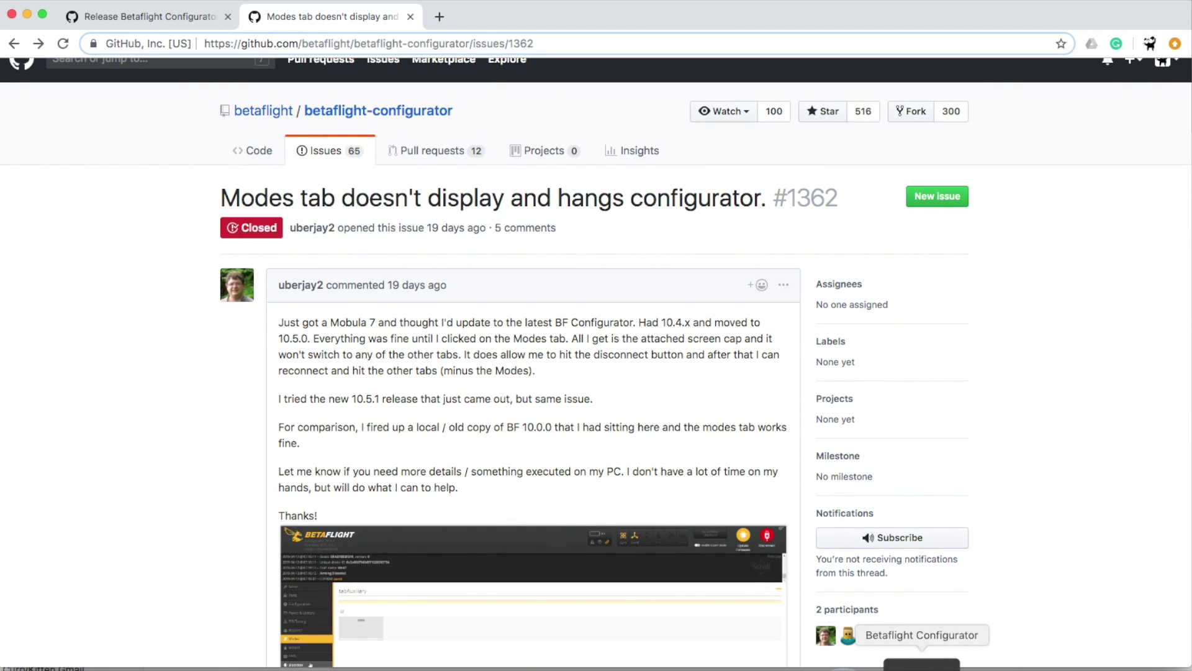
# Switch to Betaflight Configurator 10.5.1 to view its firmware flashing page, and minimize the window
pyautogui.click(962, 663)
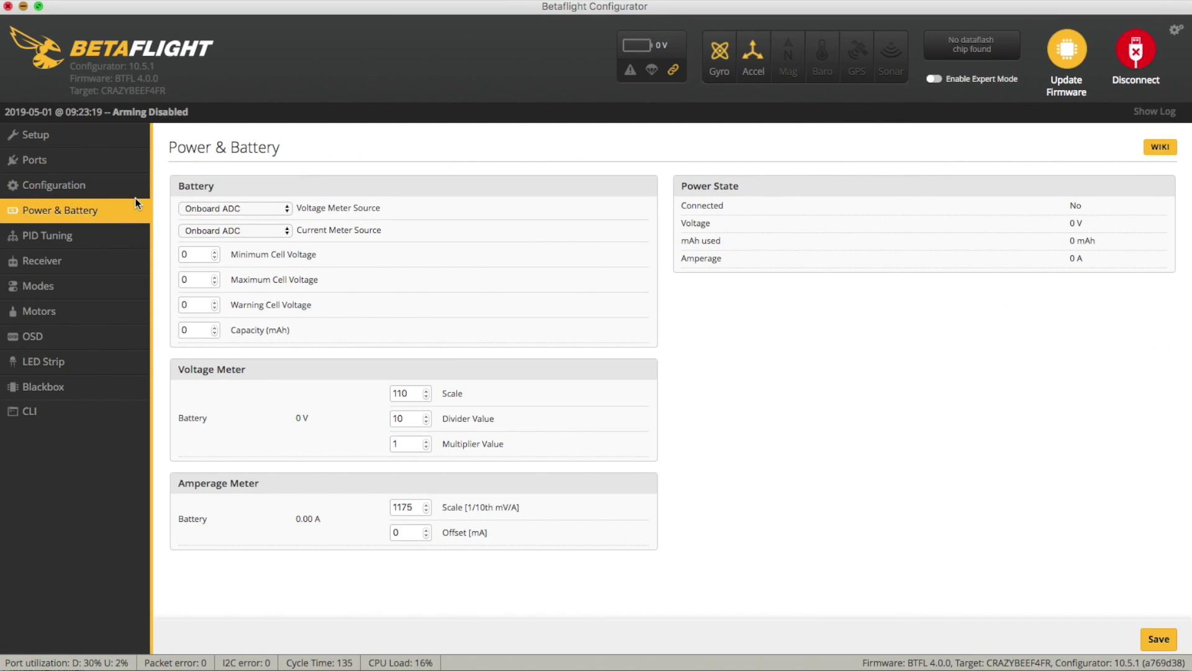
pyautogui.click(1070, 56)
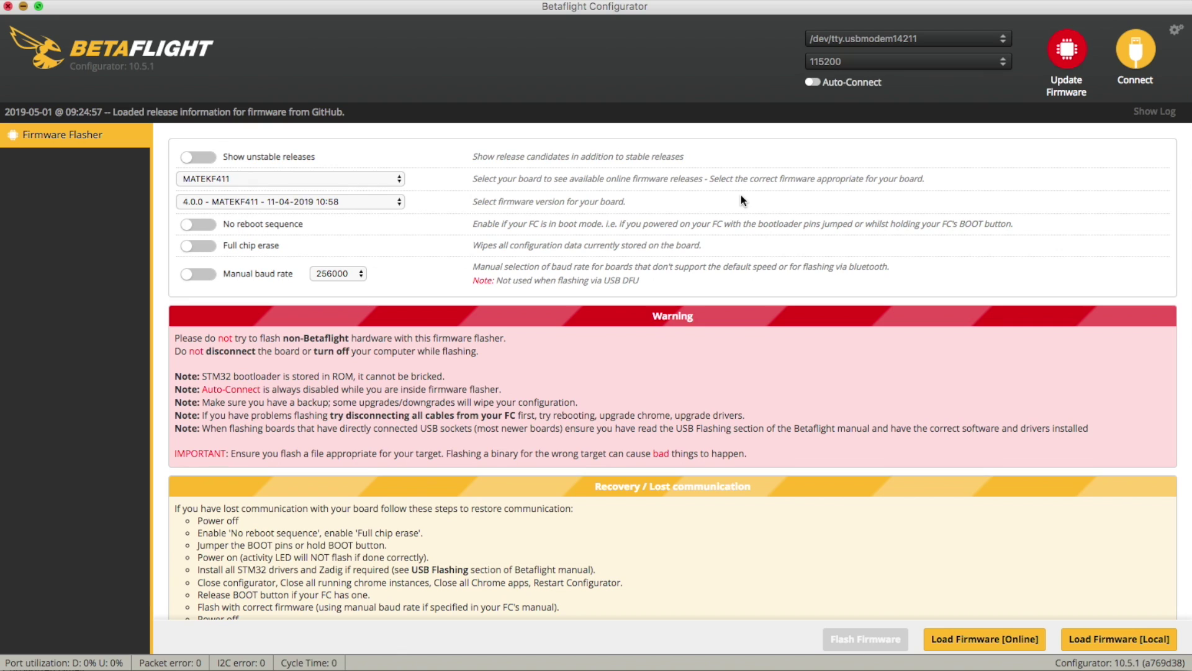
pyautogui.click(22, 9)
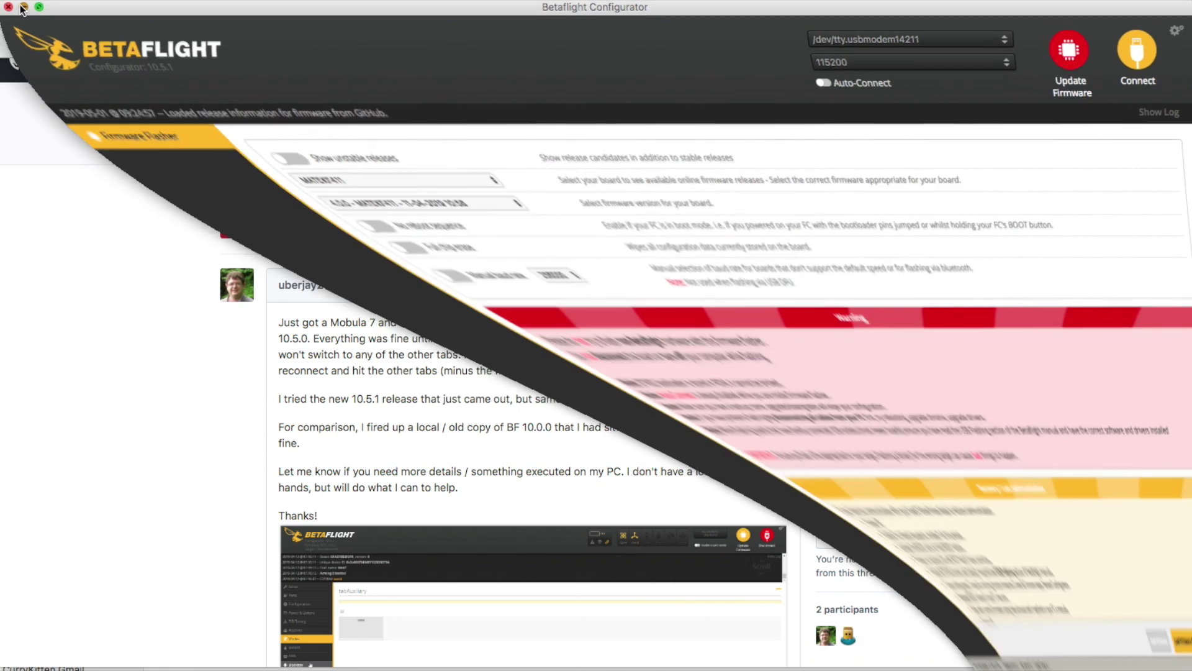
# Review the Betaflight Configurator 10.4.0 release page on GitHub, including its release notes and downloadable assets
pyautogui.click(162, 17)
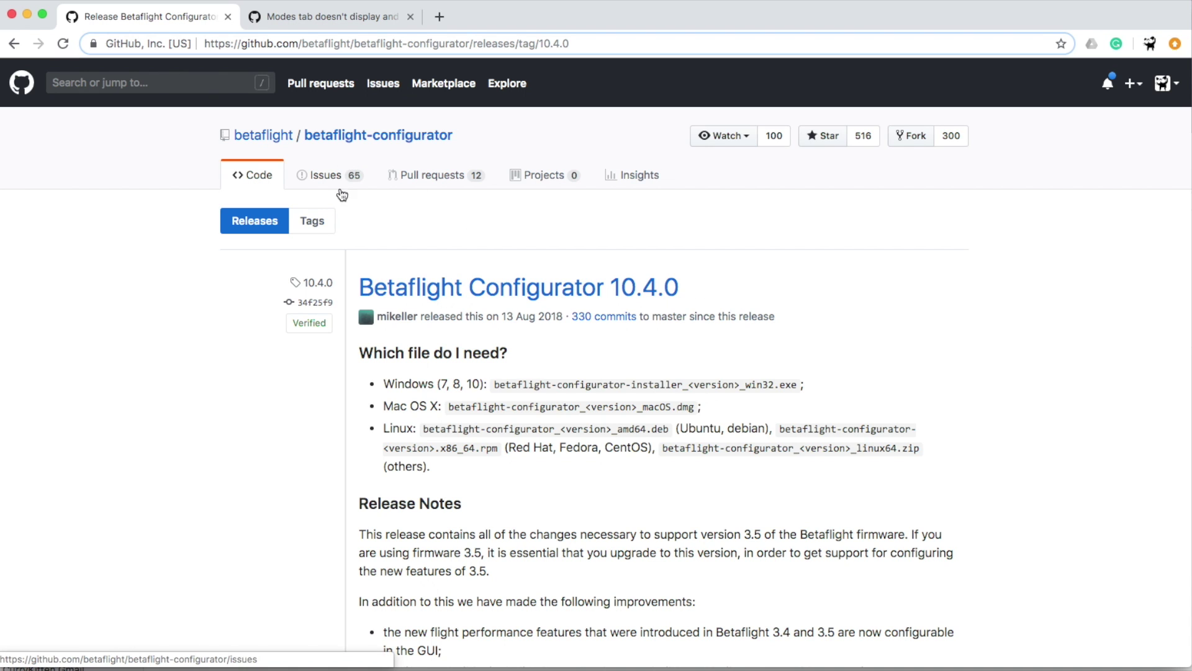
pyautogui.scroll(-15, 571, 273)
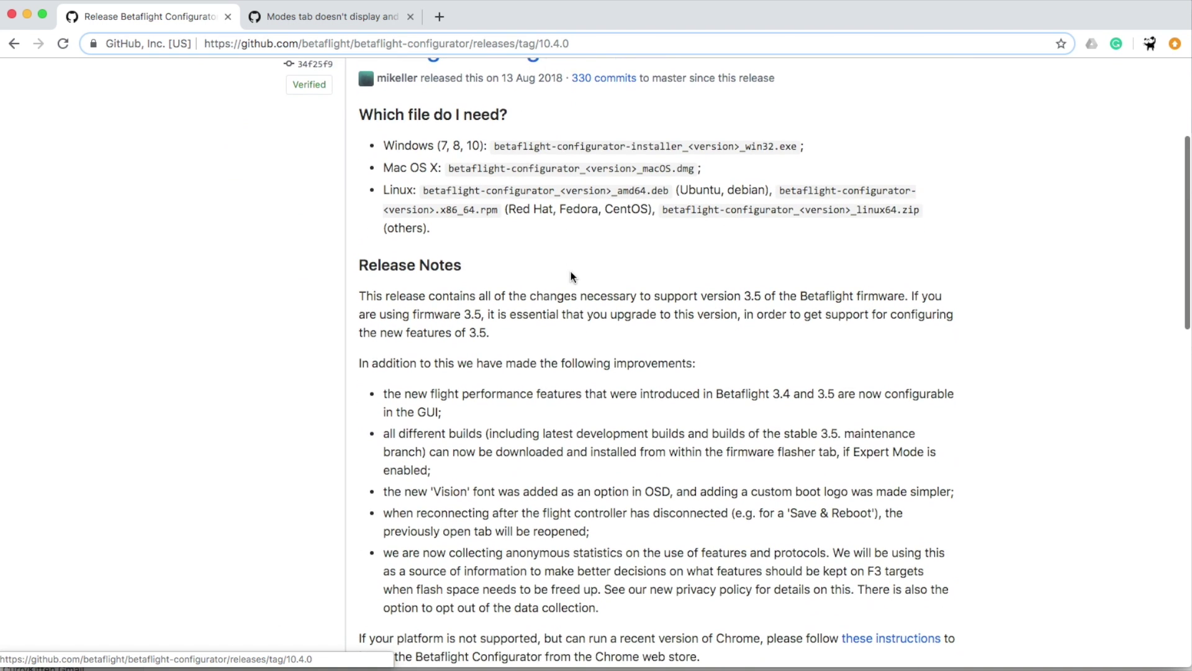
pyautogui.scroll(-2, 571, 276)
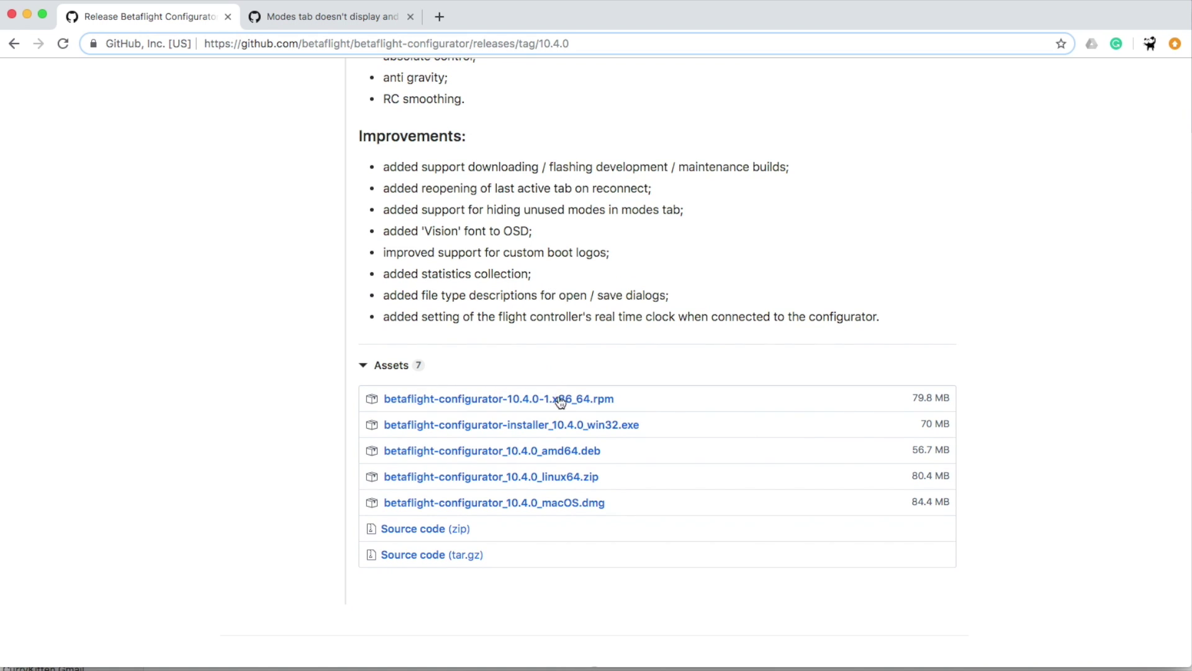
pyautogui.scroll(6, 572, 282)
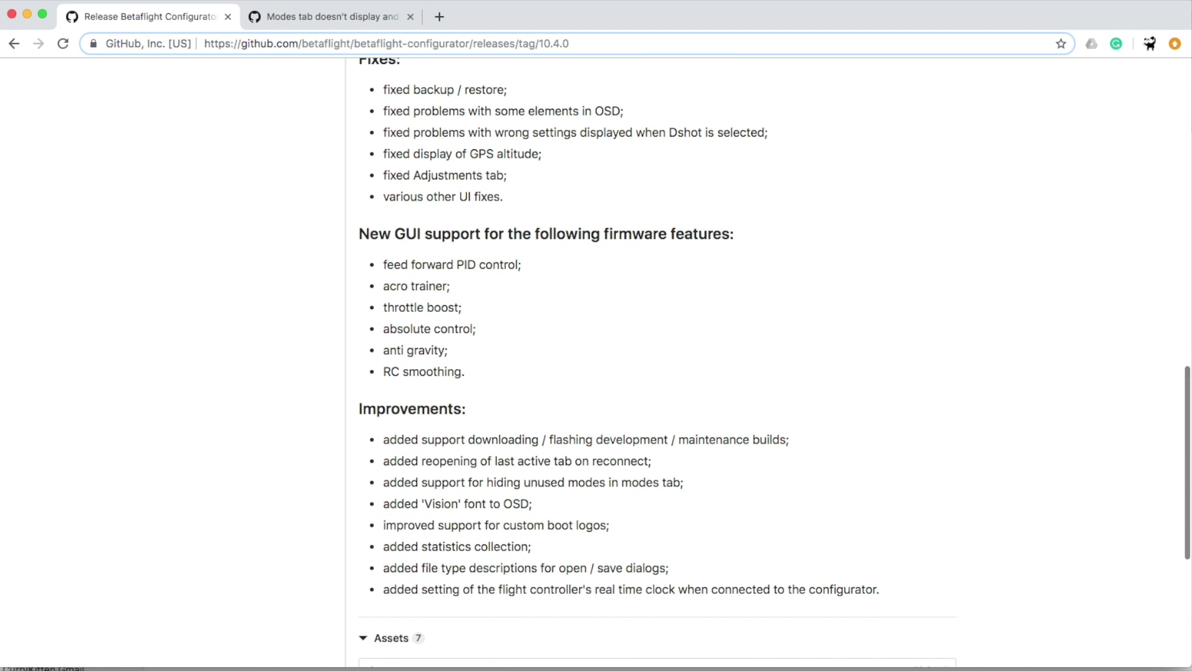
# Switch to Betaflight Configurator 10.4.0, dismiss the outdated-version notice and connect to the flight controller
pyautogui.click(938, 666)
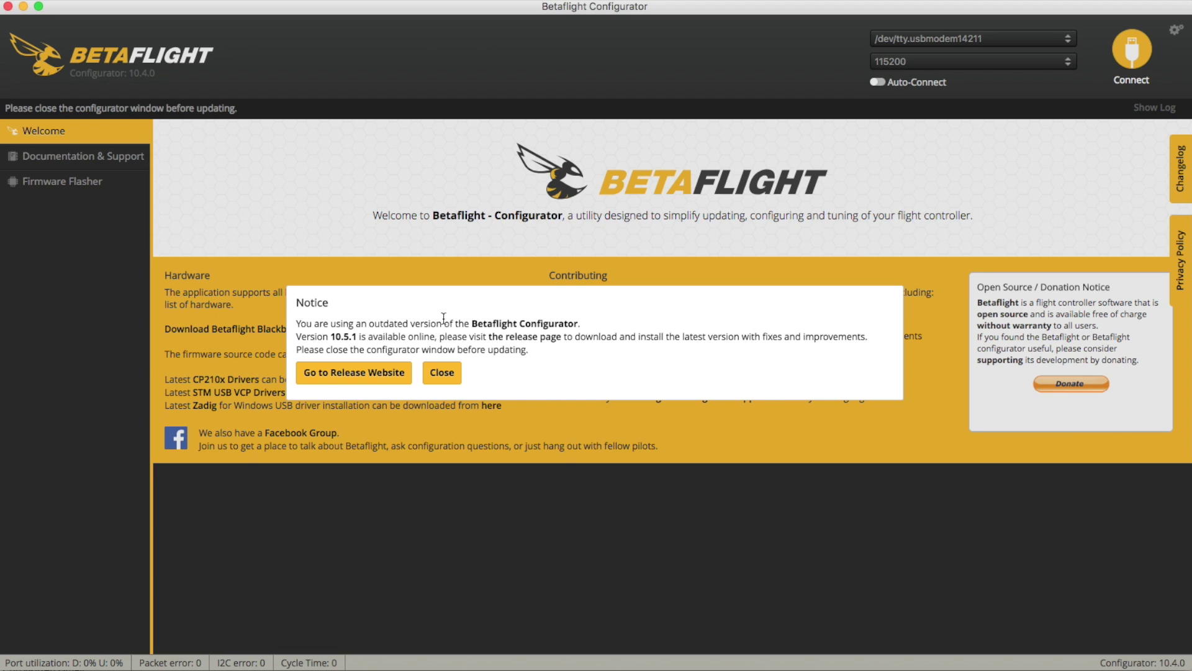
pyautogui.click(434, 372)
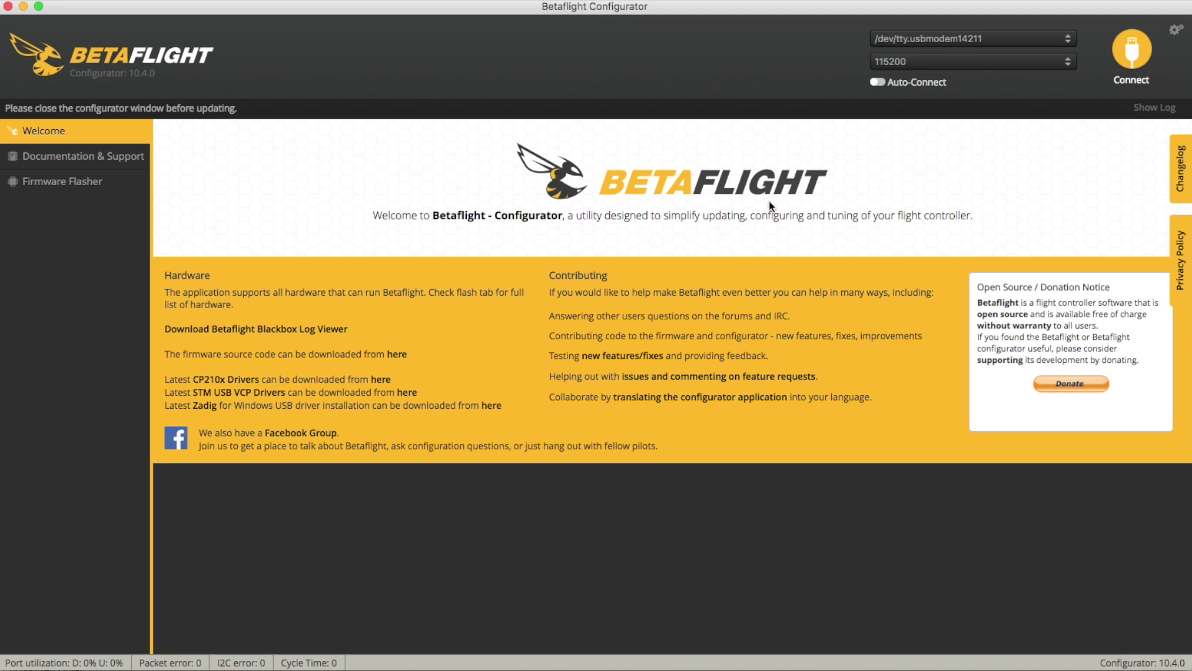
pyautogui.click(1130, 54)
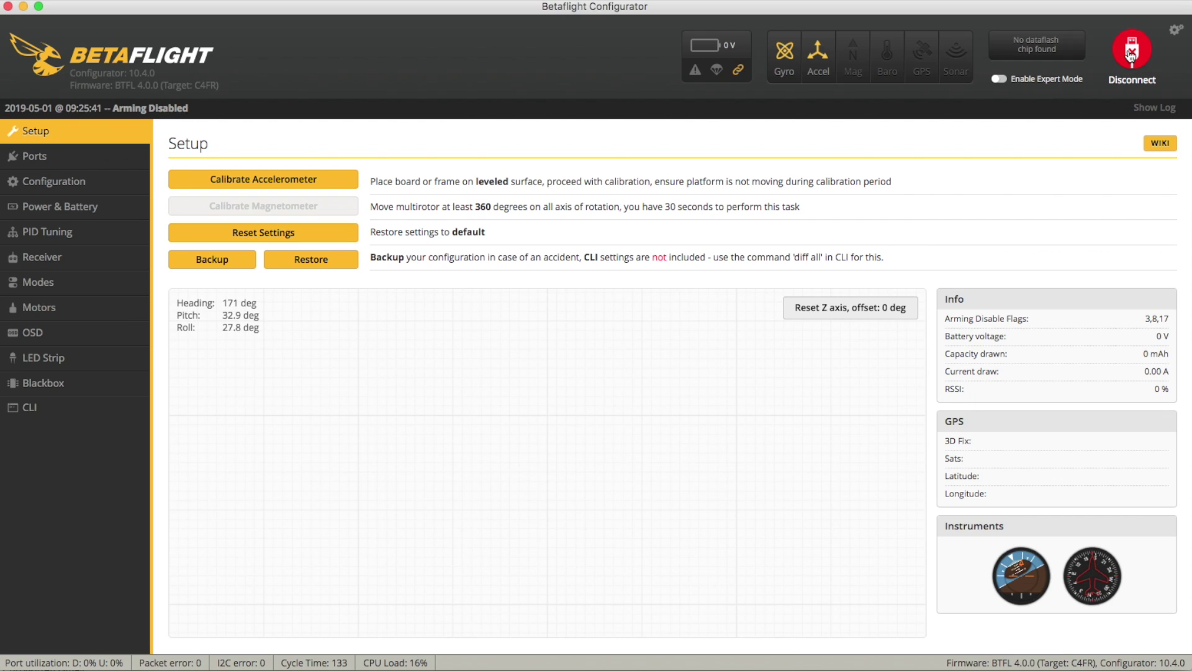
# Check the Ports, Power & Battery, Modes and CLI pages of the connected flight controller in version 10.4.0
pyautogui.click(84, 160)
pyautogui.click(69, 205)
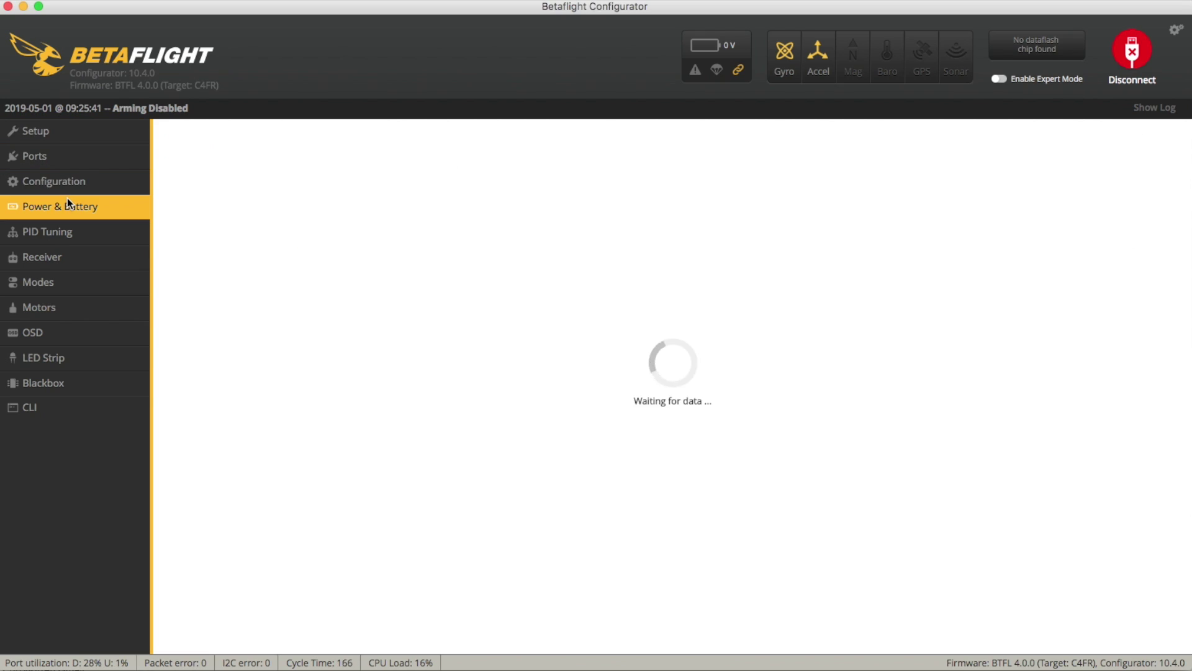
pyautogui.click(48, 285)
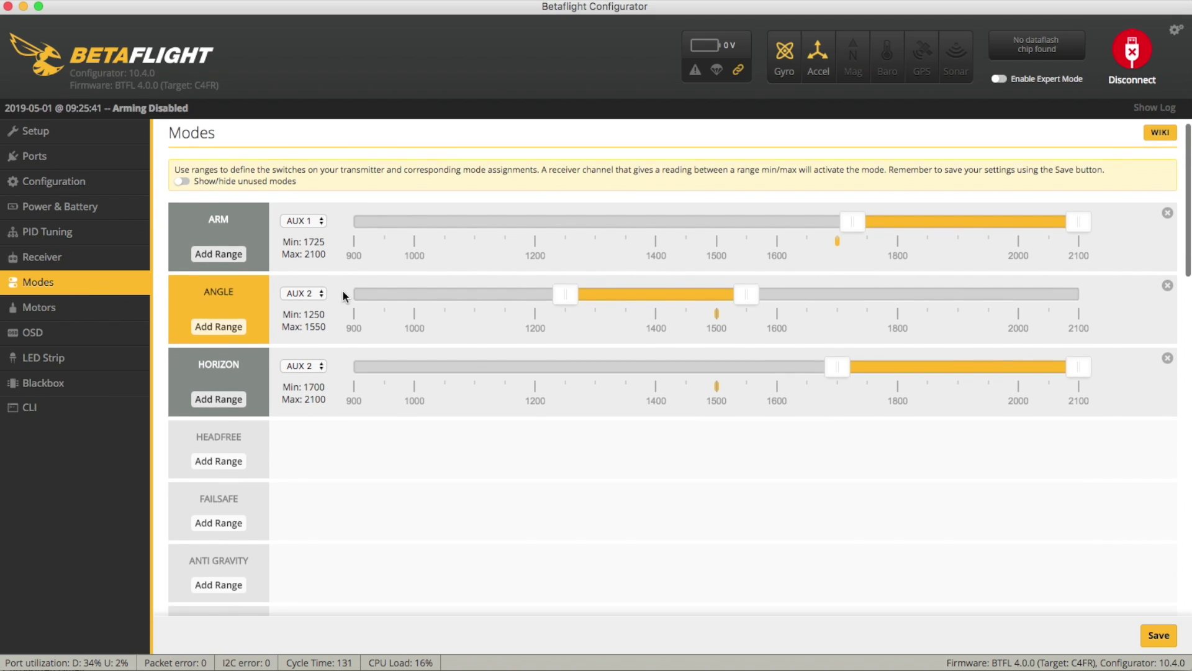
pyautogui.scroll(-2, 341, 305)
pyautogui.scroll(2, 323, 292)
pyautogui.click(30, 407)
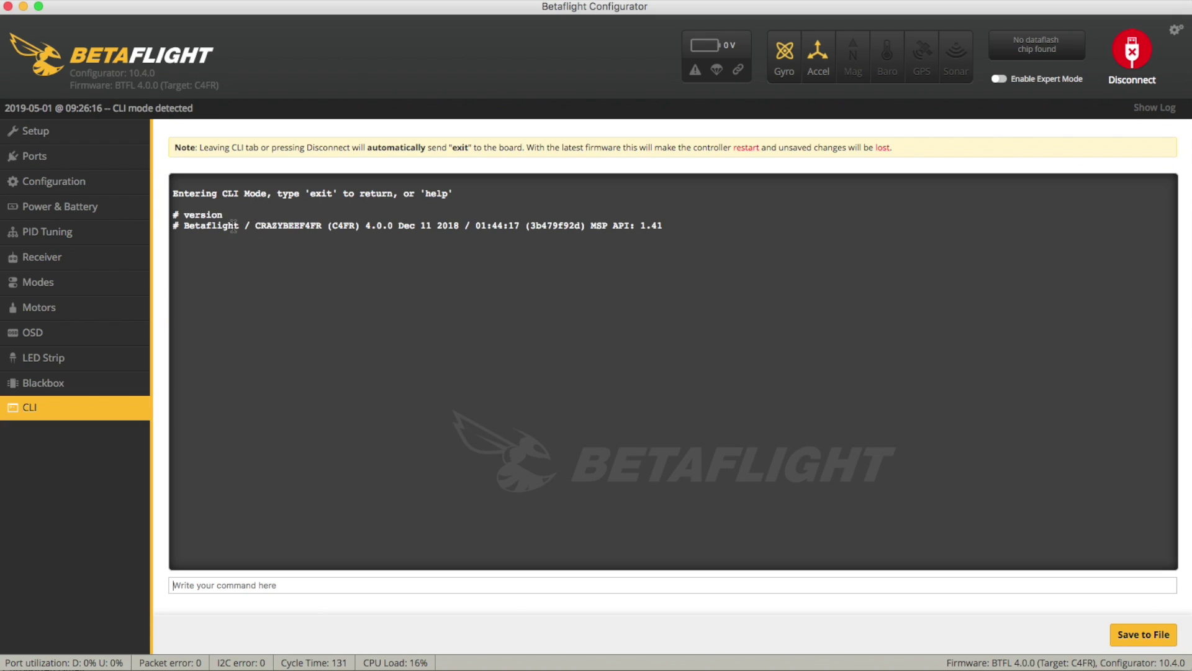
# Disconnect the flight controller and open the Firmware Flasher
pyautogui.click(1133, 51)
pyautogui.click(79, 179)
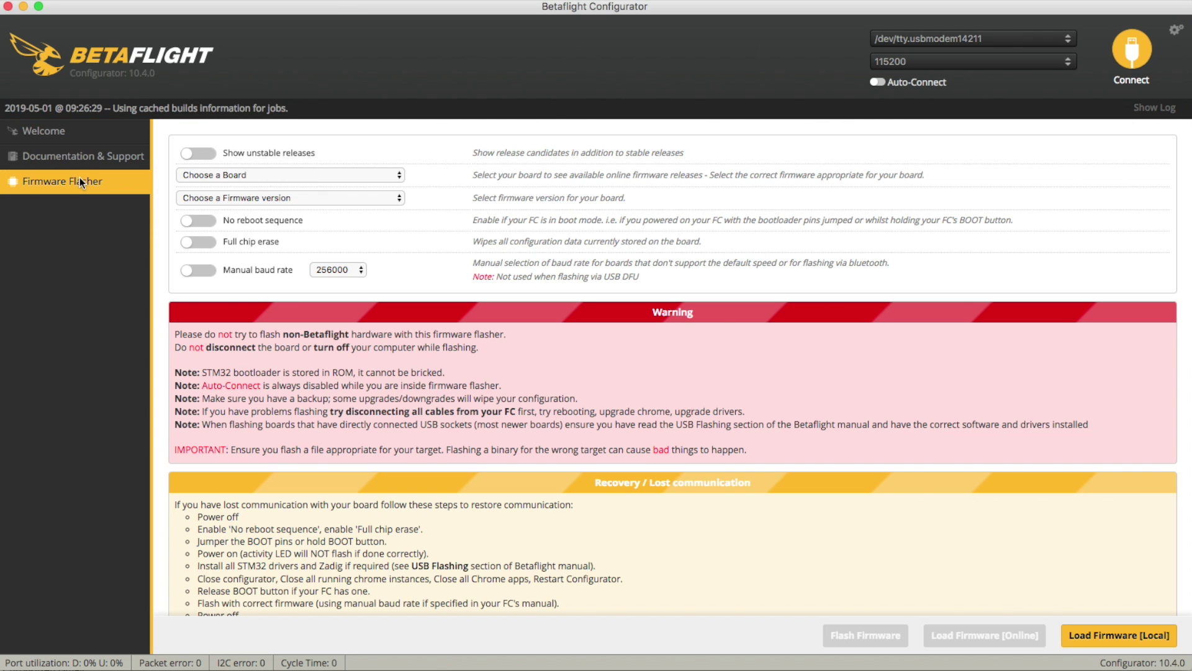
# Choose the CRAZYBEEF3FR board and its 4.0.0 firmware release dated 11-04-2019 for flashing
pyautogui.click(276, 175)
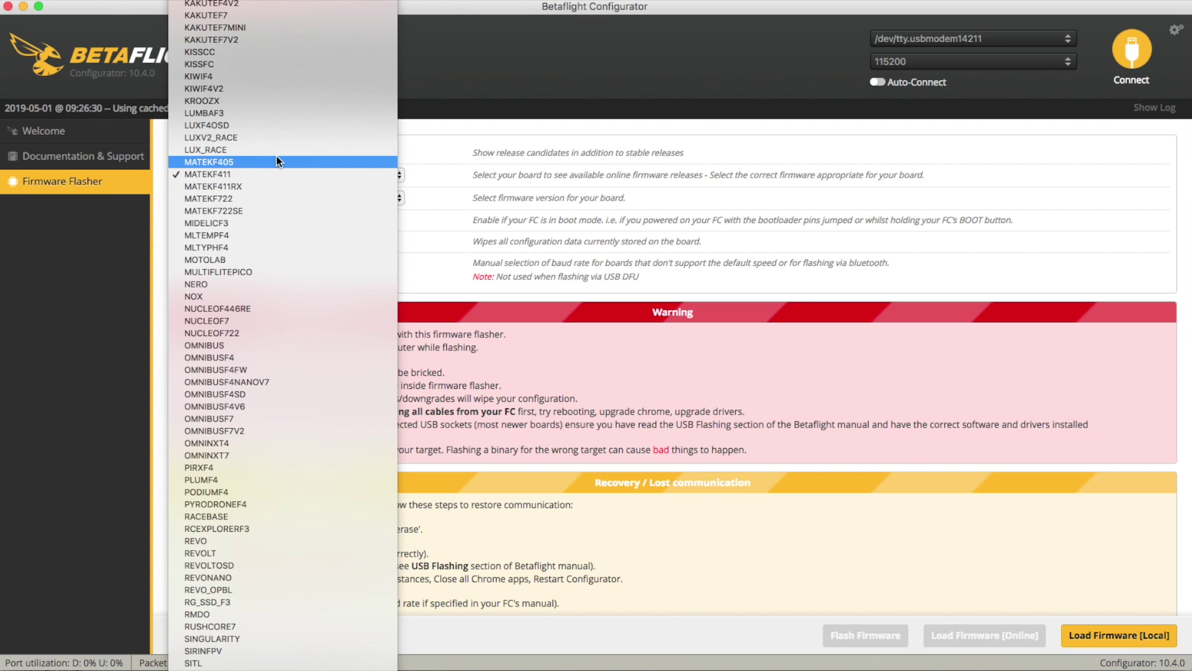
pyautogui.scroll(15, 277, 157)
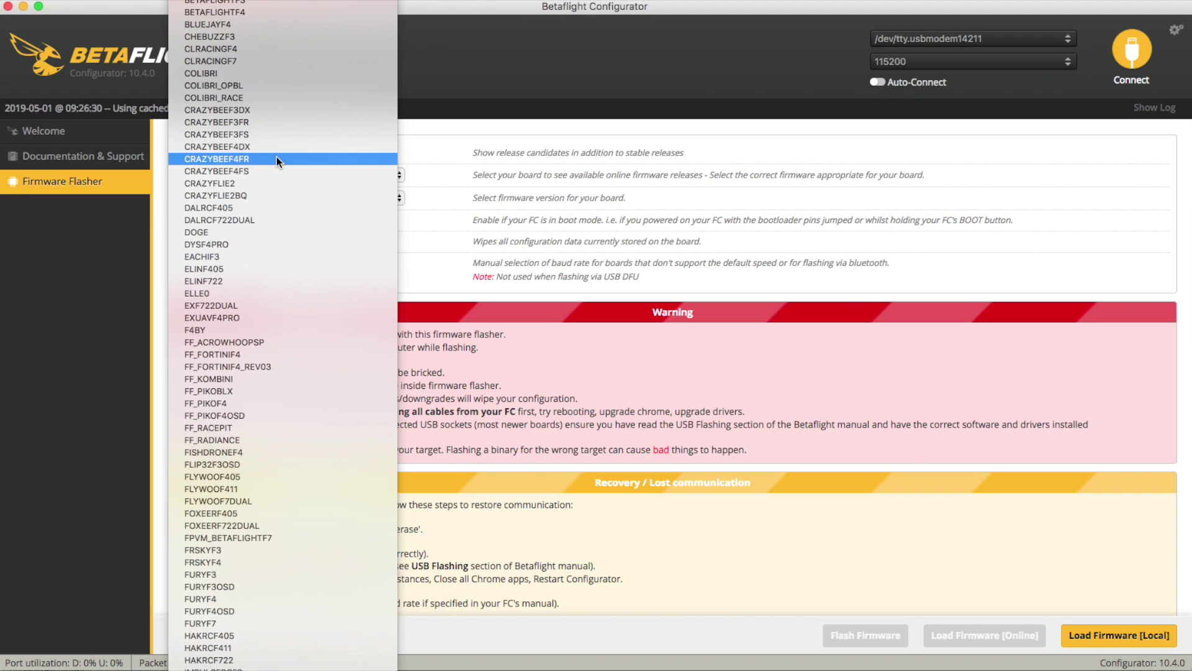
pyautogui.click(252, 124)
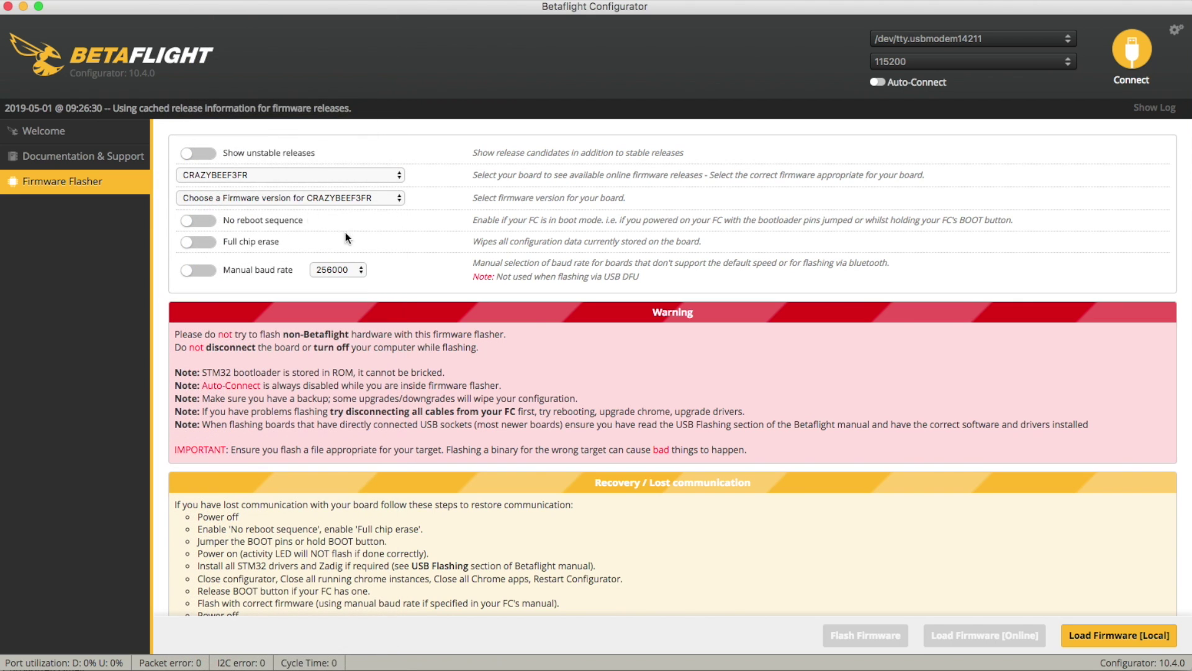
pyautogui.click(393, 197)
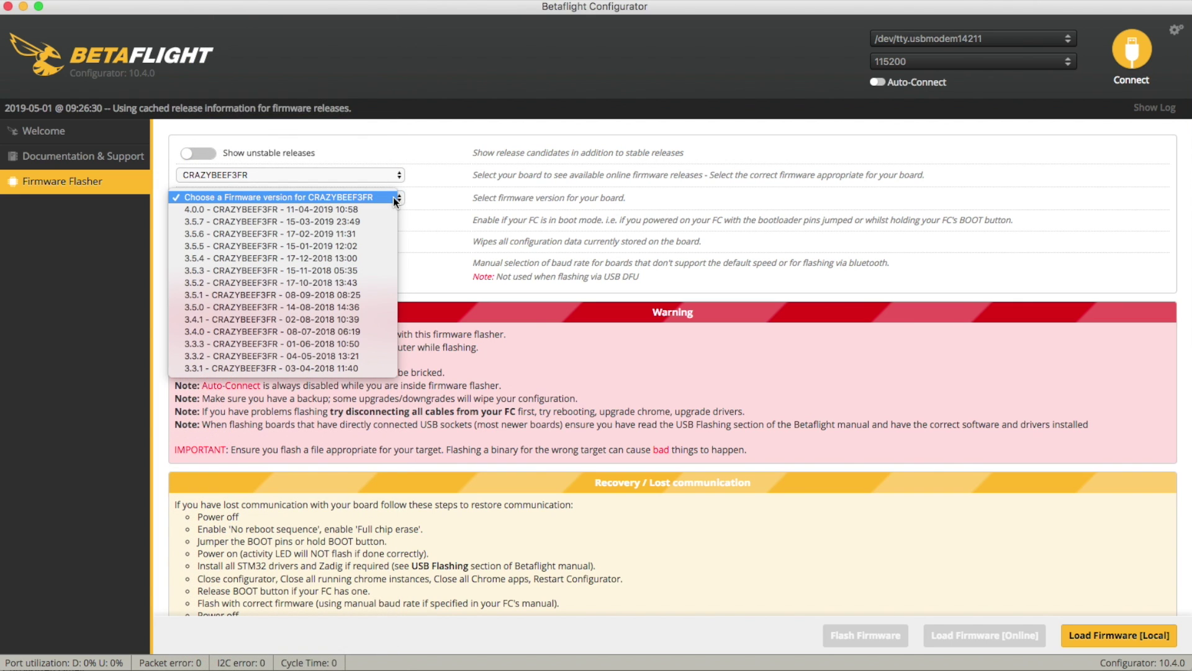
pyautogui.click(297, 212)
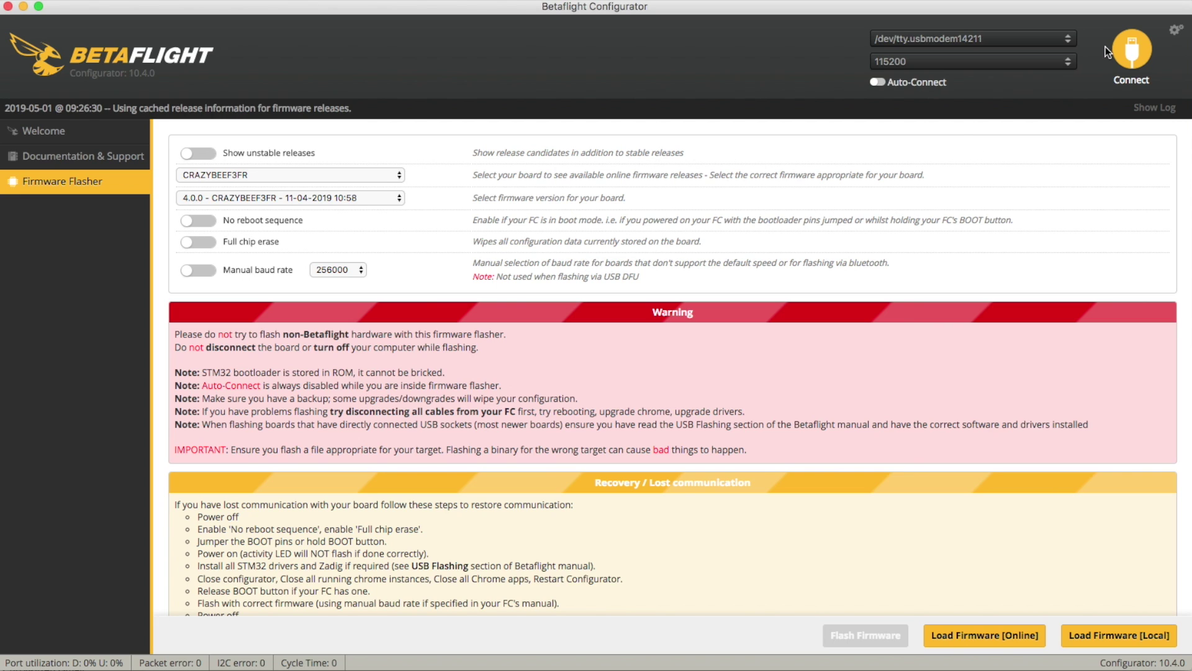
# Reconnect to the flight controller and check its Modes, Receiver and OSD pages
pyautogui.click(1127, 49)
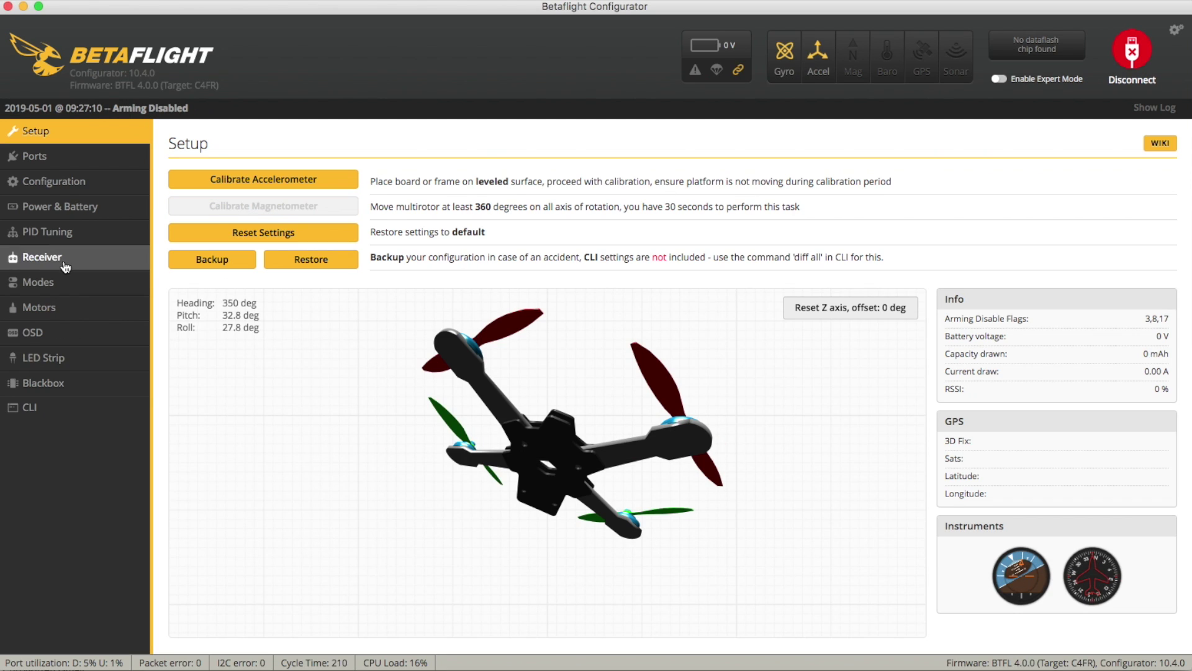
pyautogui.click(65, 278)
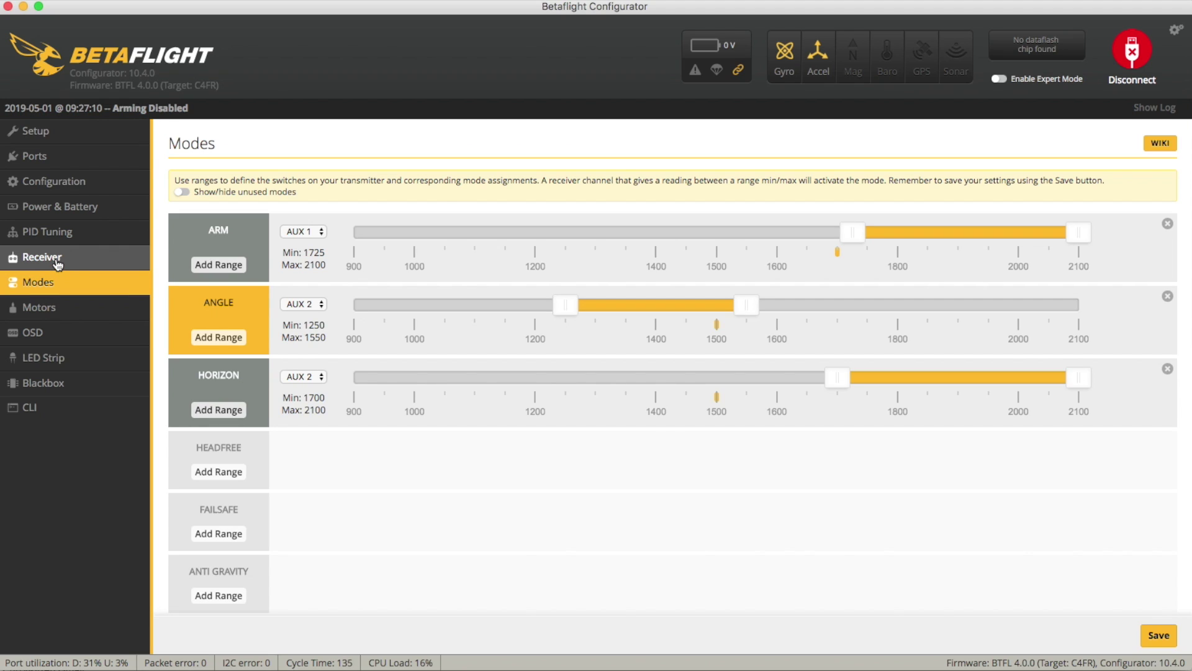
pyautogui.click(58, 262)
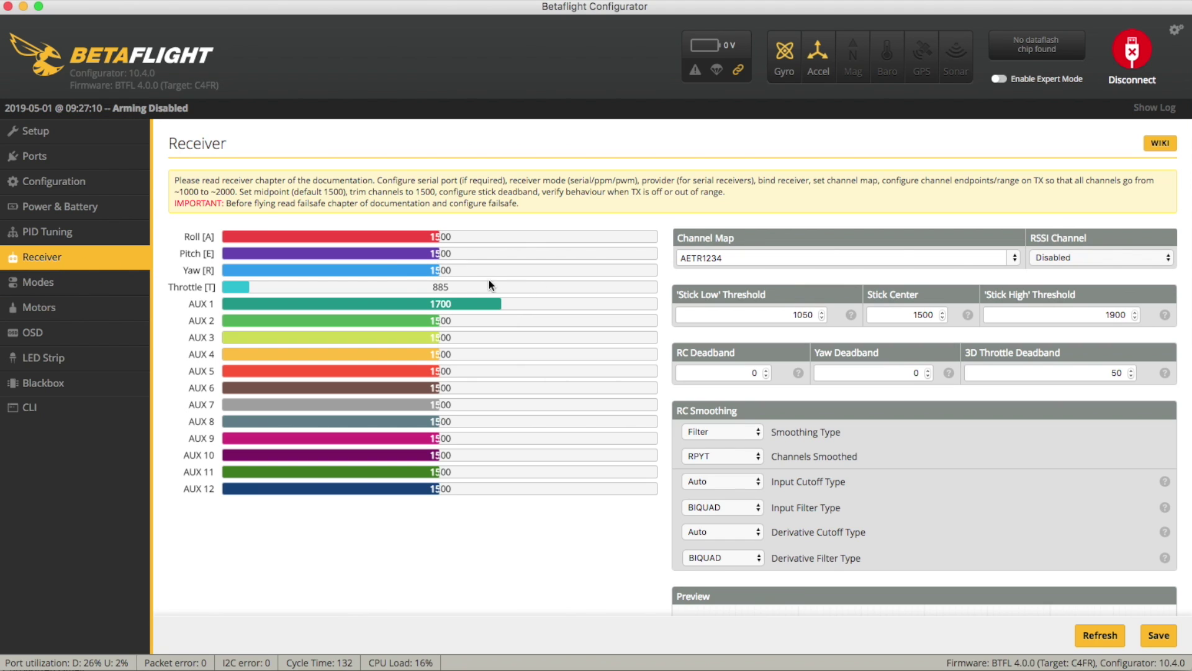
pyautogui.click(68, 333)
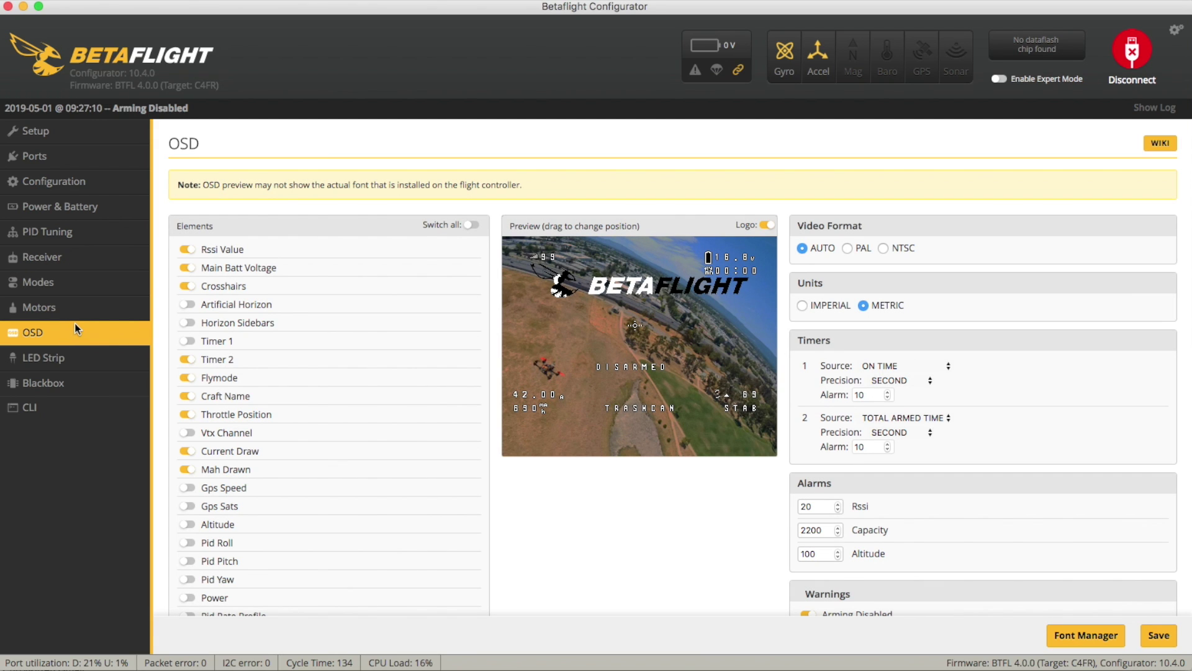